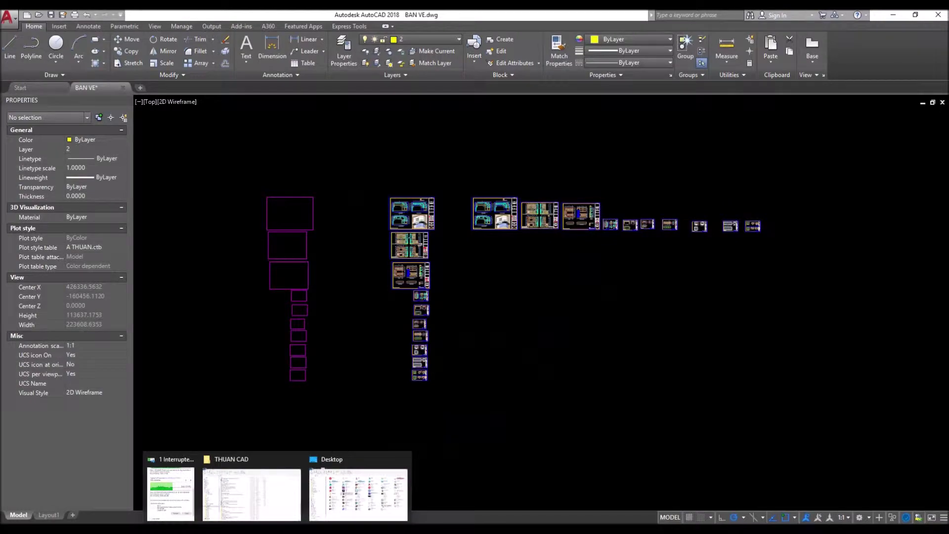
- Copy the TPL-12-3-2012 file from the THUAN CAD folder, then switch back to the BAN VE drawing
left_click(275, 508)
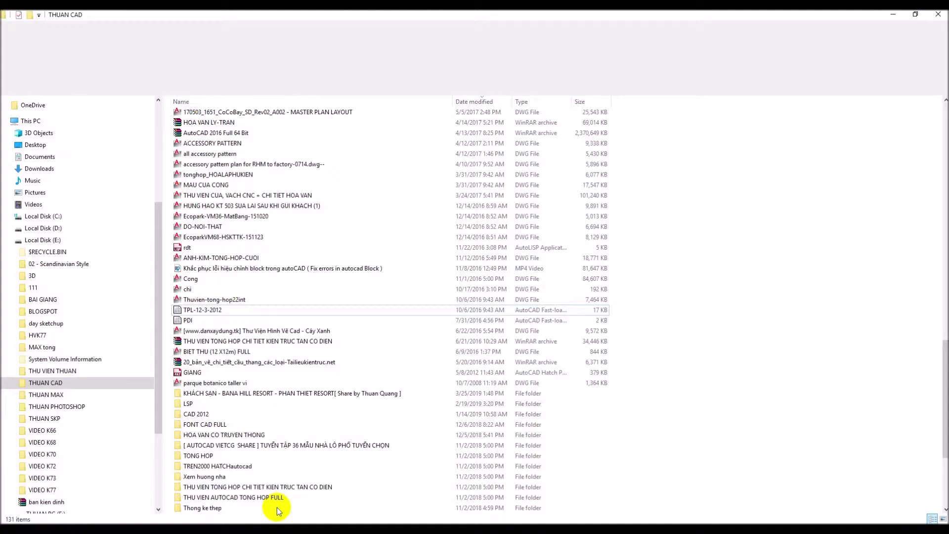
left_click(215, 314)
right_click(216, 314)
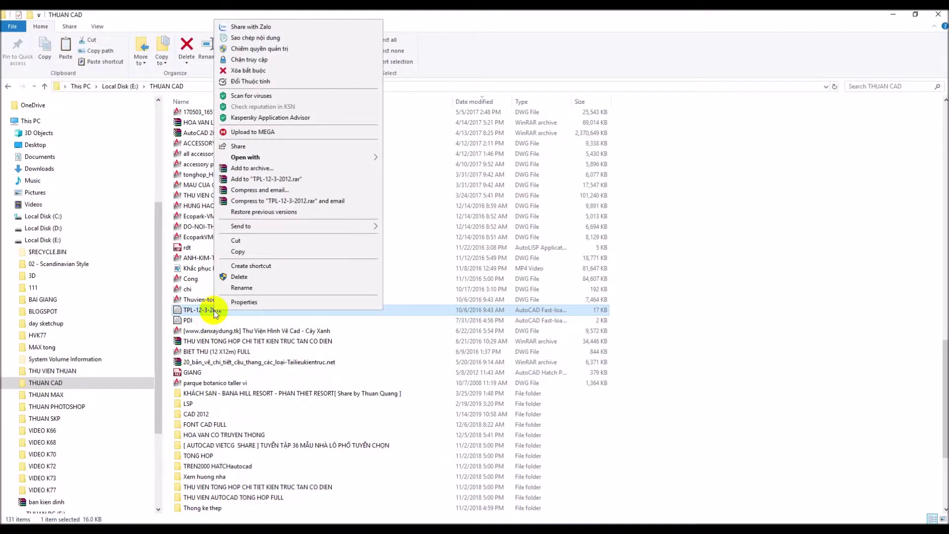
left_click(246, 252)
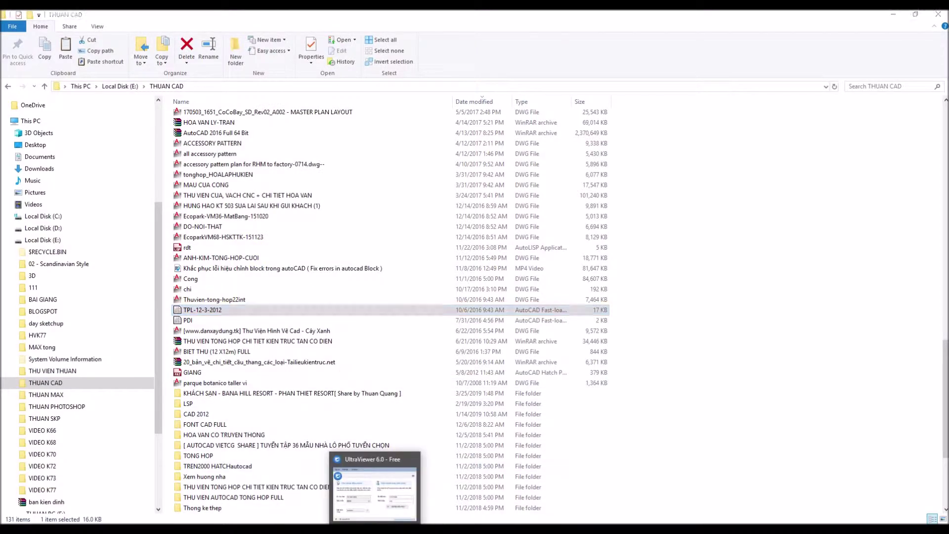
left_click(401, 506)
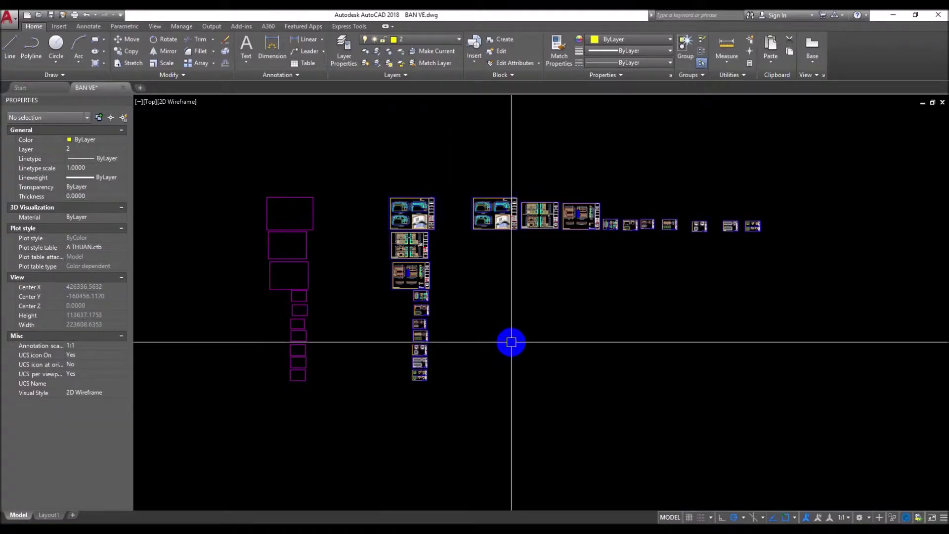
- Load the TPL-12-3-2012 routine from the Support folder with APPLOAD
type("AP")
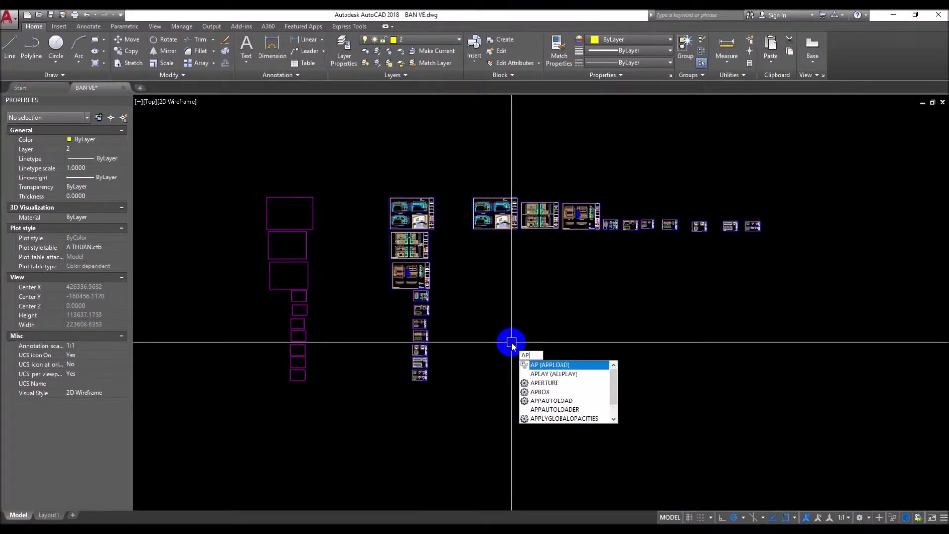
key("Return")
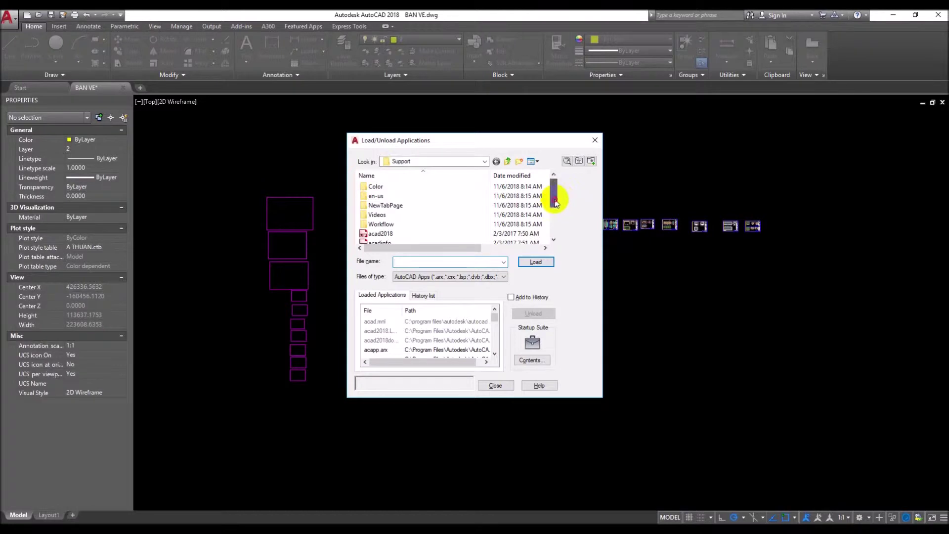
left_click_drag(555, 202, 553, 229)
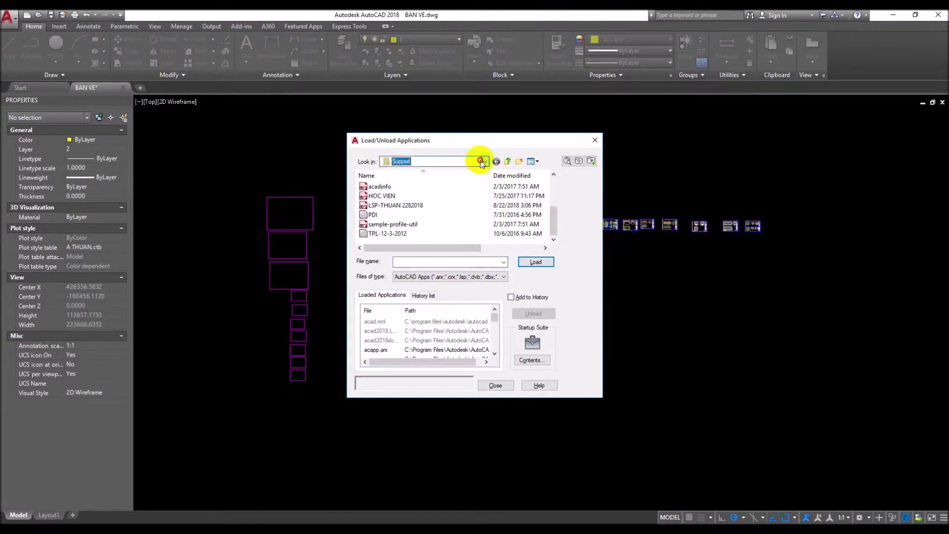
left_click(480, 162)
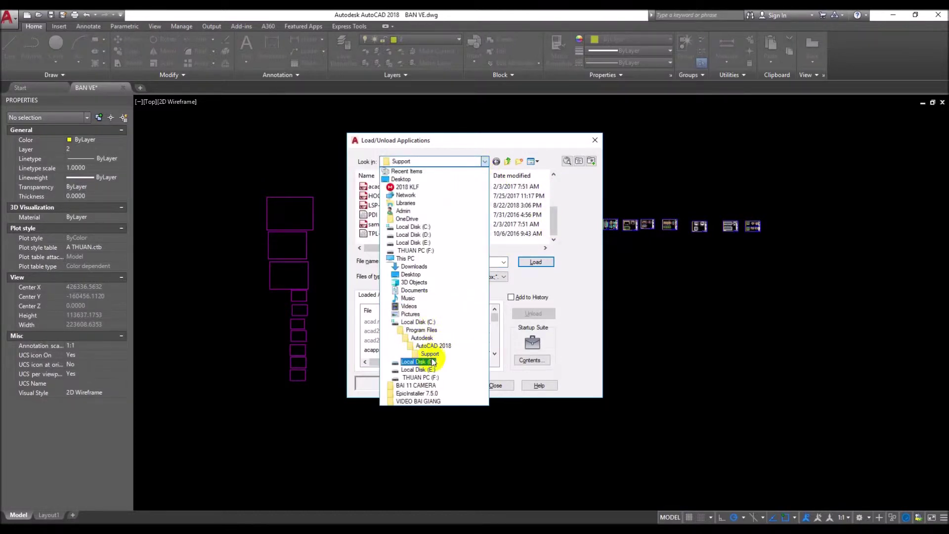
left_click(553, 221)
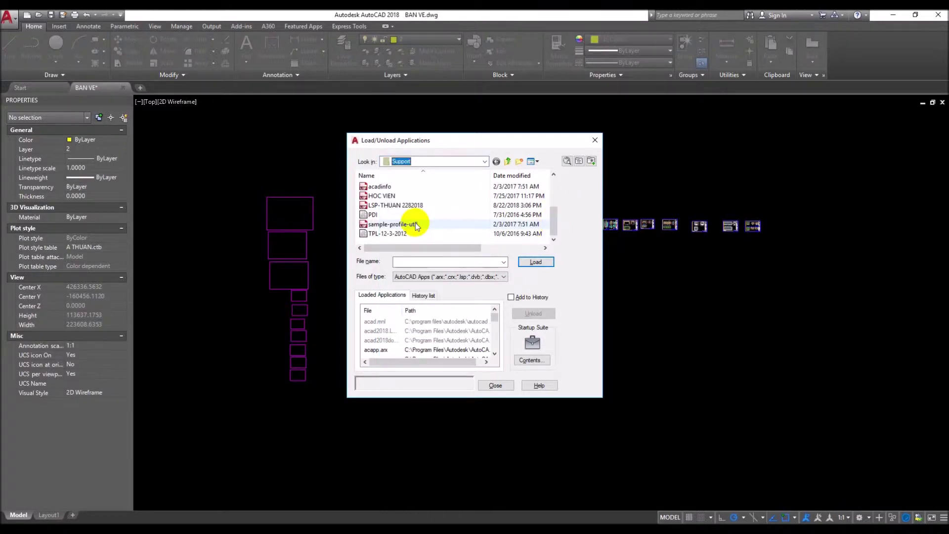
left_click(392, 234)
left_click(533, 262)
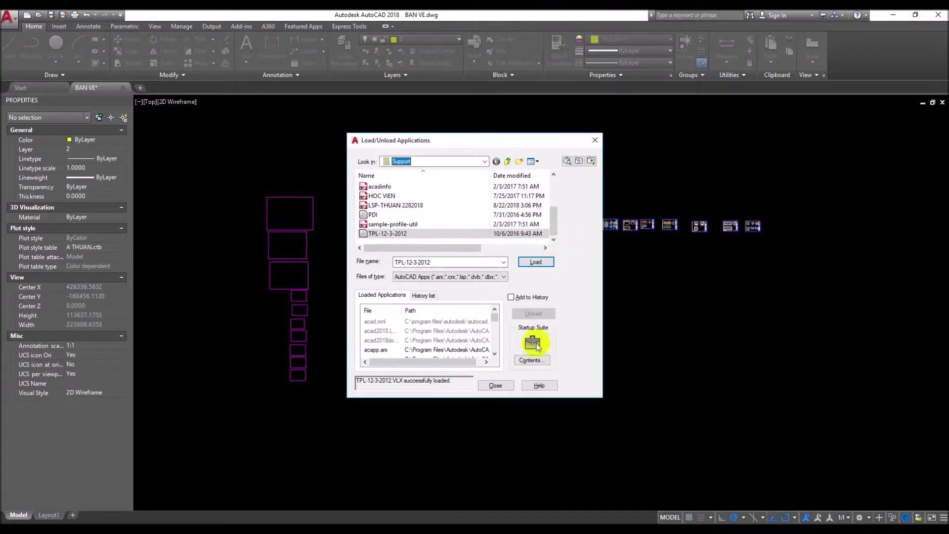
- Add TPL-12-3-2012 to the Startup Suite and close the Load Applications dialogs
left_click(531, 360)
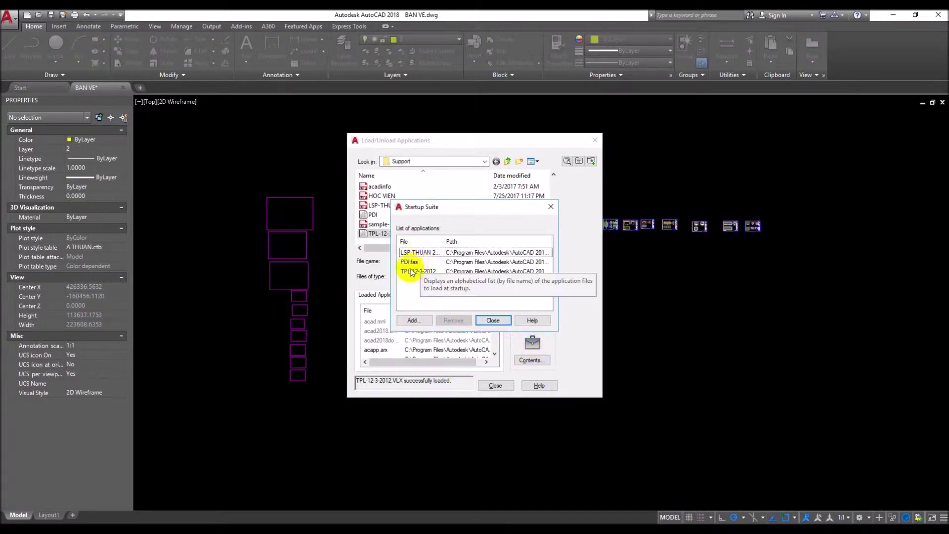
left_click(412, 319)
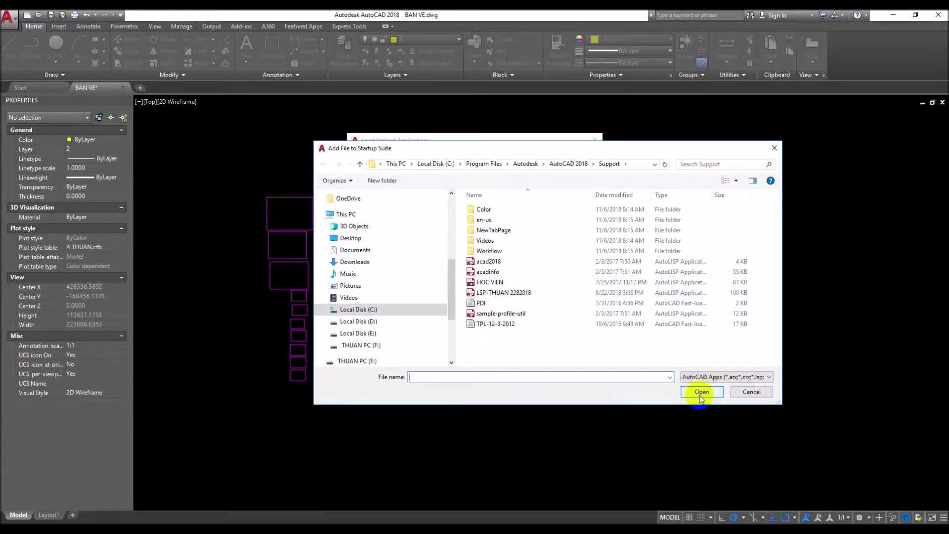
left_click(773, 148)
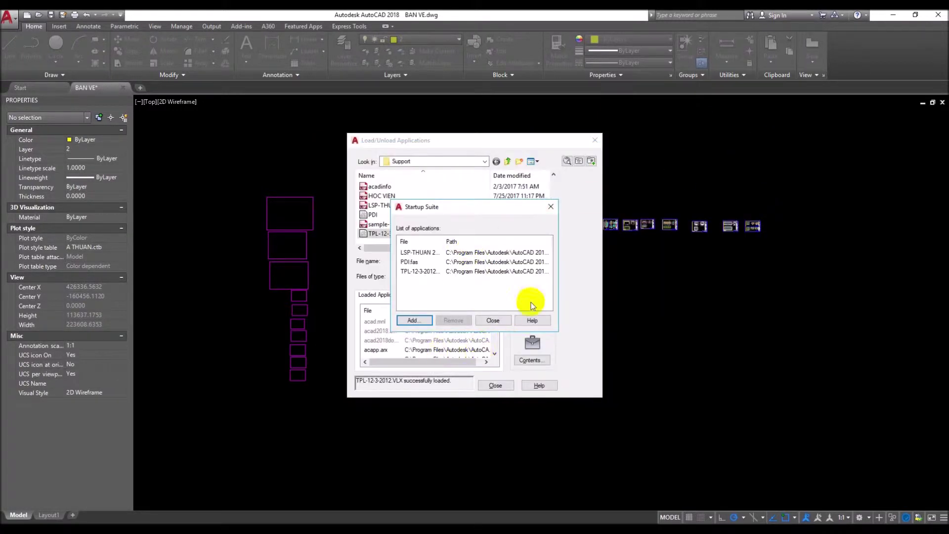
left_click(493, 321)
left_click(495, 385)
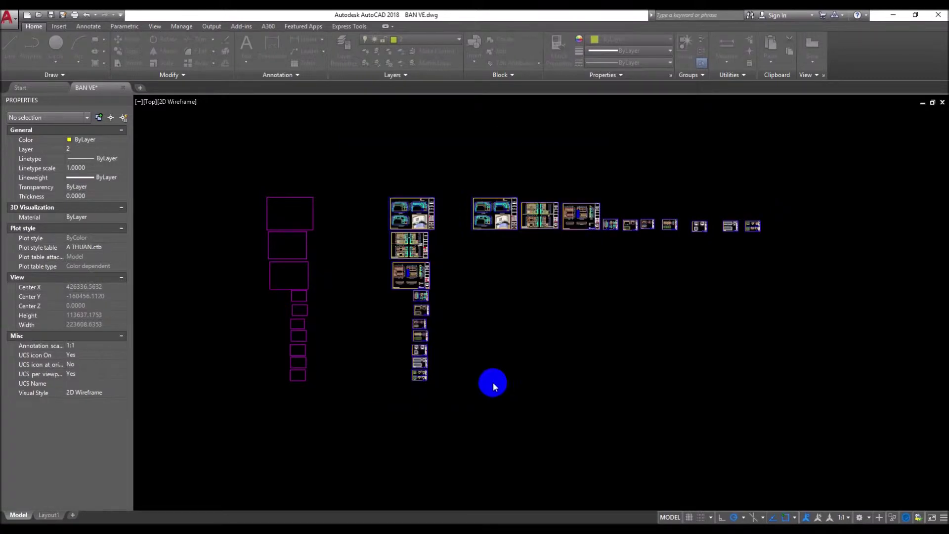
- Run TPL and set DWG To PDF.pc3, ISO full bleed A3 paper and A THUAN.ctb plot style
left_click(494, 352)
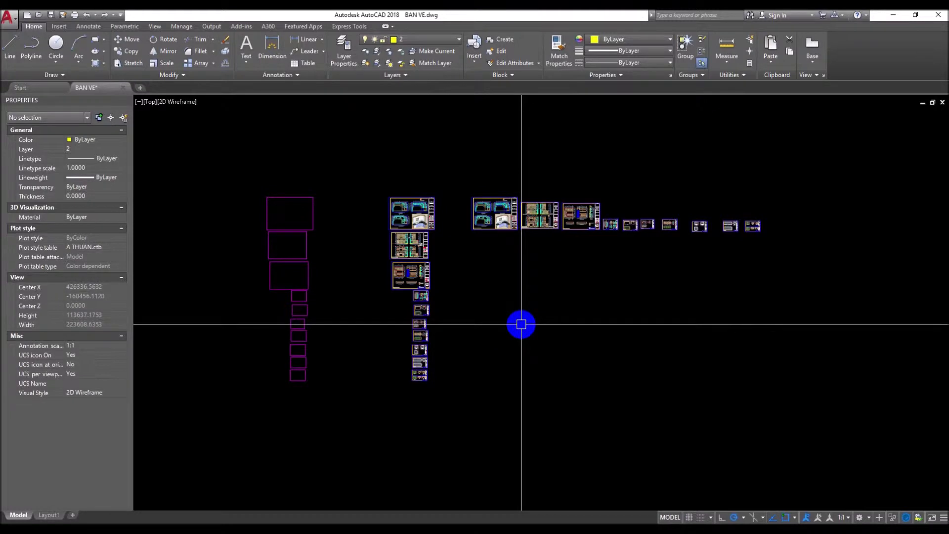
type("MP")
key("Return")
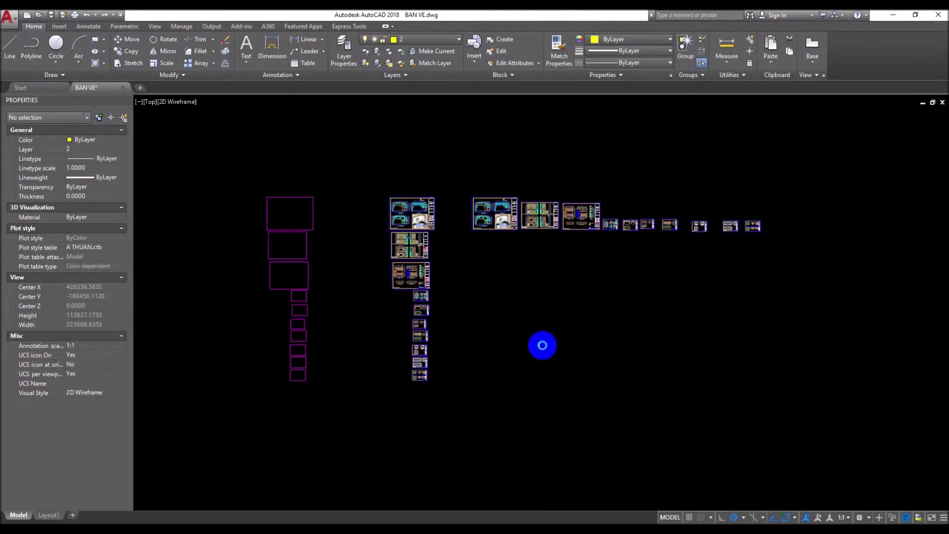
left_click(485, 161)
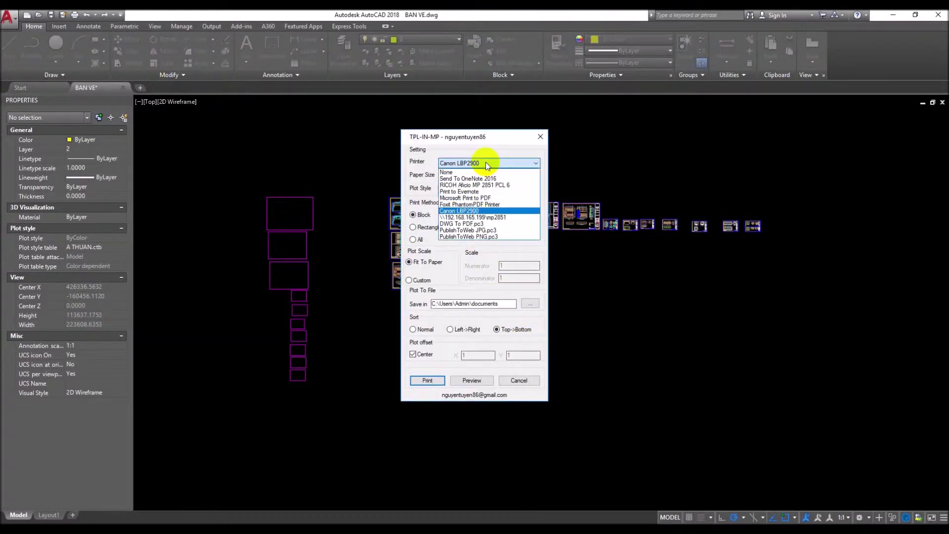
left_click(461, 225)
left_click(527, 178)
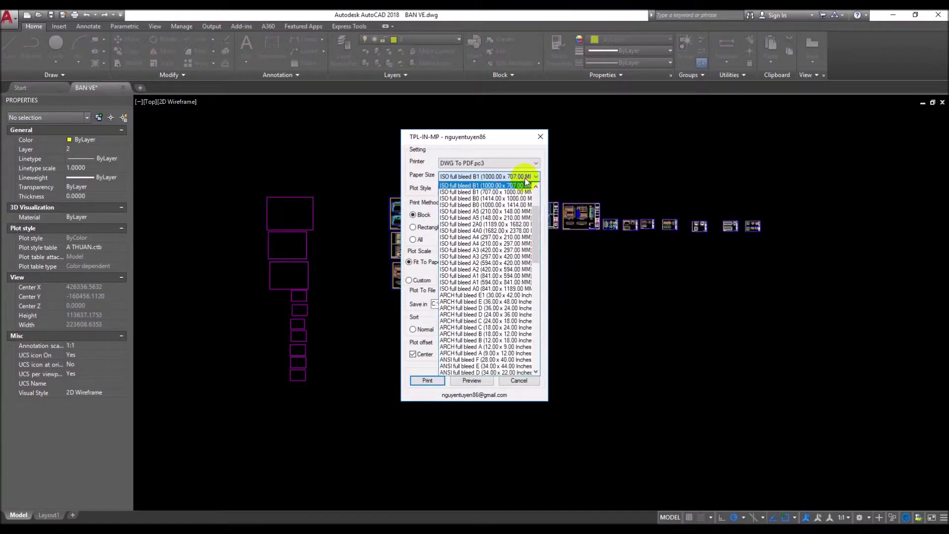
scroll(490, 260, "up", 3)
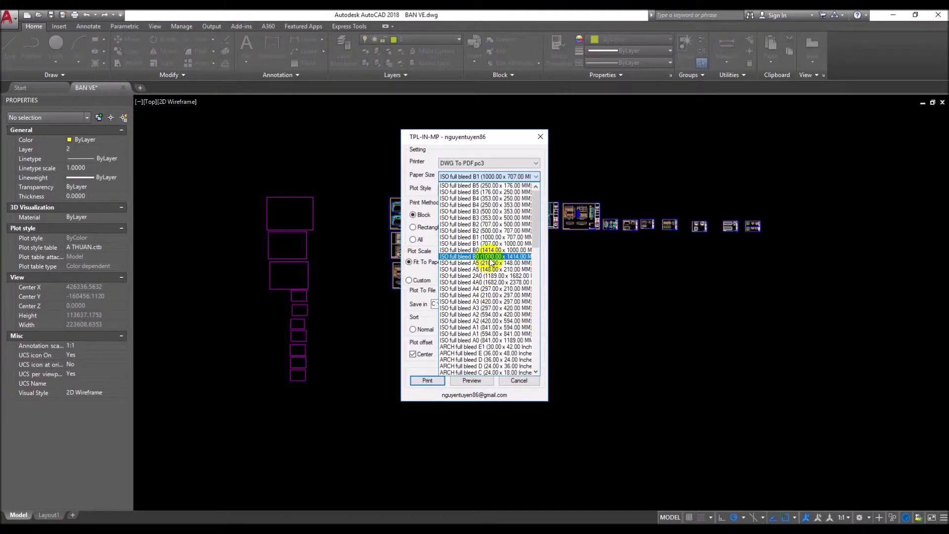
left_click(482, 302)
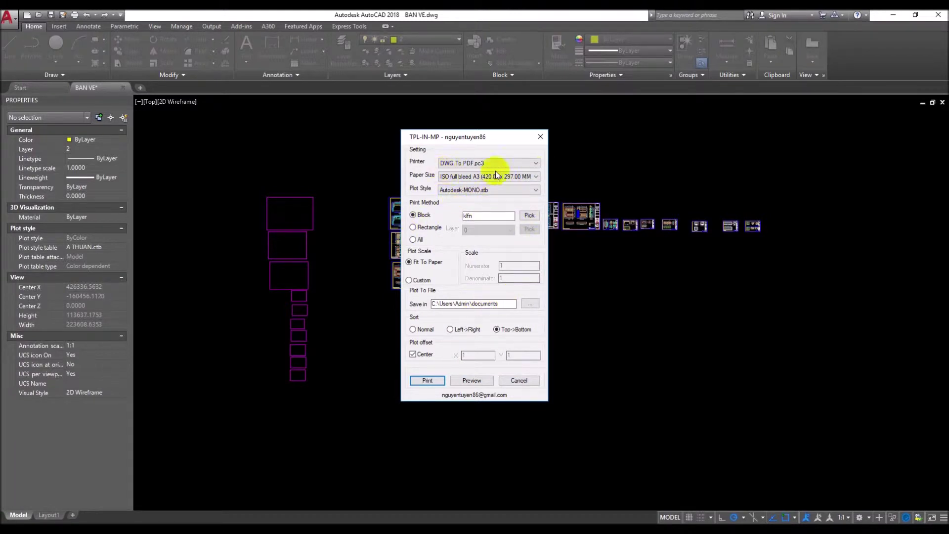
left_click(492, 190)
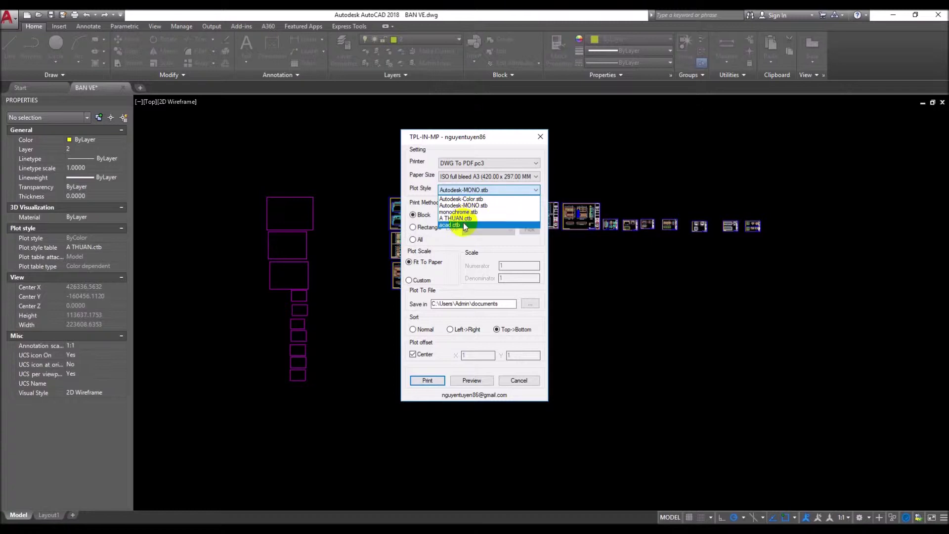
left_click(461, 218)
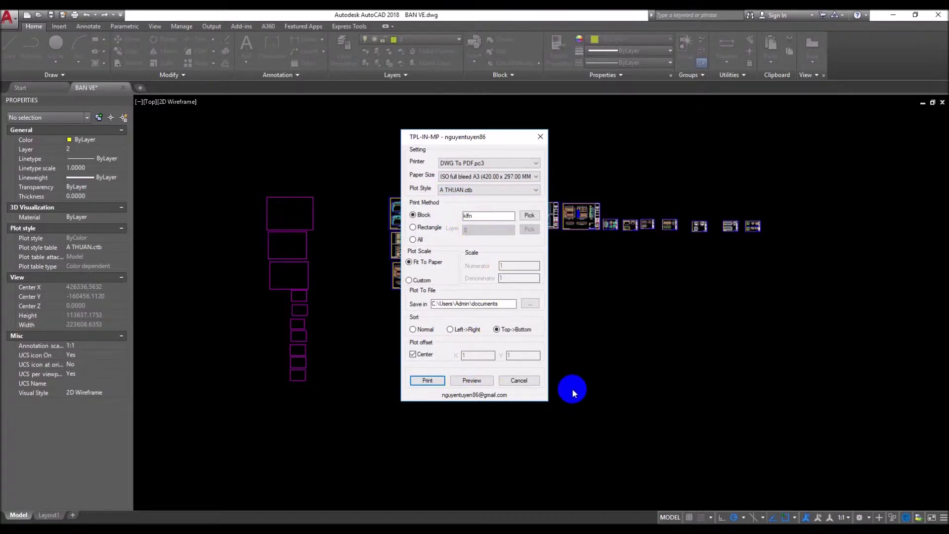
left_click_drag(463, 138, 828, 185)
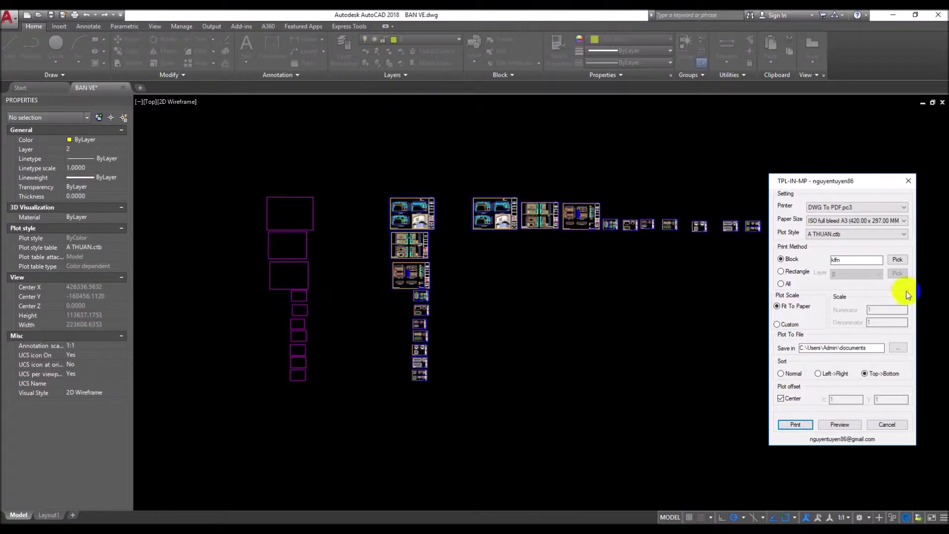
left_click(897, 259)
- Pick the kitchen sheet's title block as the frame and window-select the column of sheets to preview
scroll(395, 227, "up", 8)
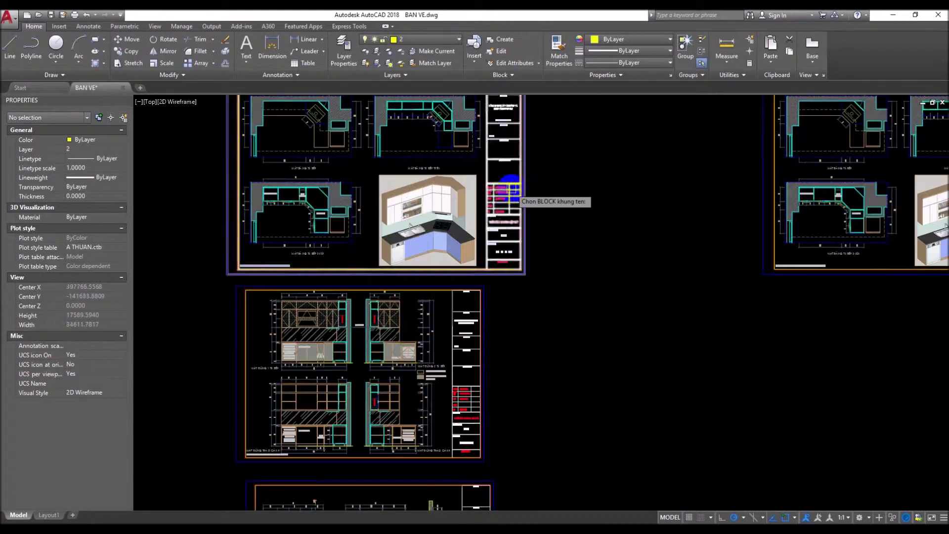
left_click(515, 192)
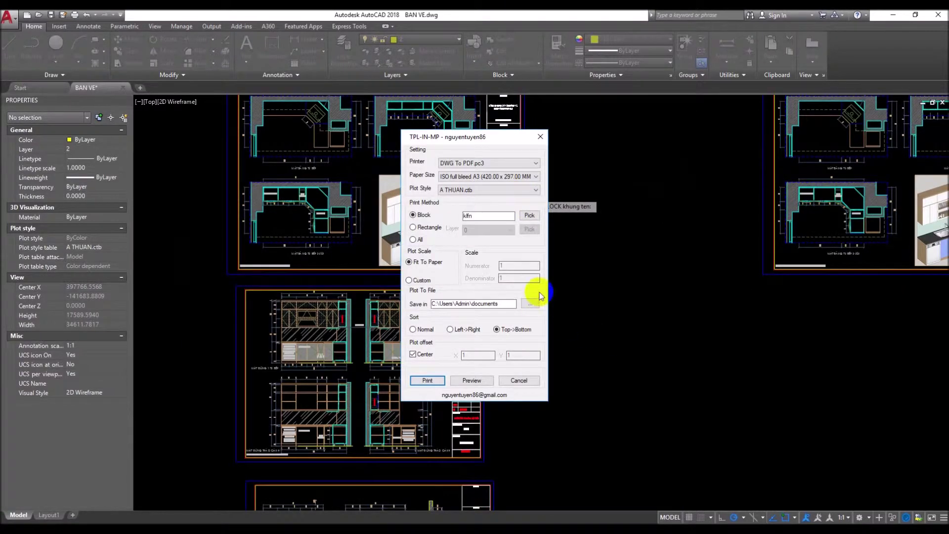
left_click(609, 388)
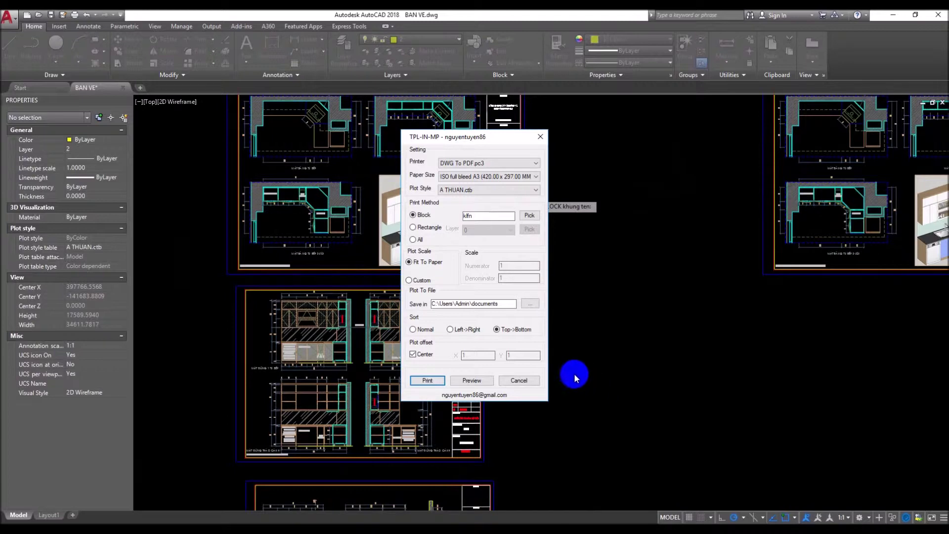
left_click(473, 381)
scroll(470, 346, "down", 5)
left_click(382, 265)
left_click(513, 468)
right_click(500, 470)
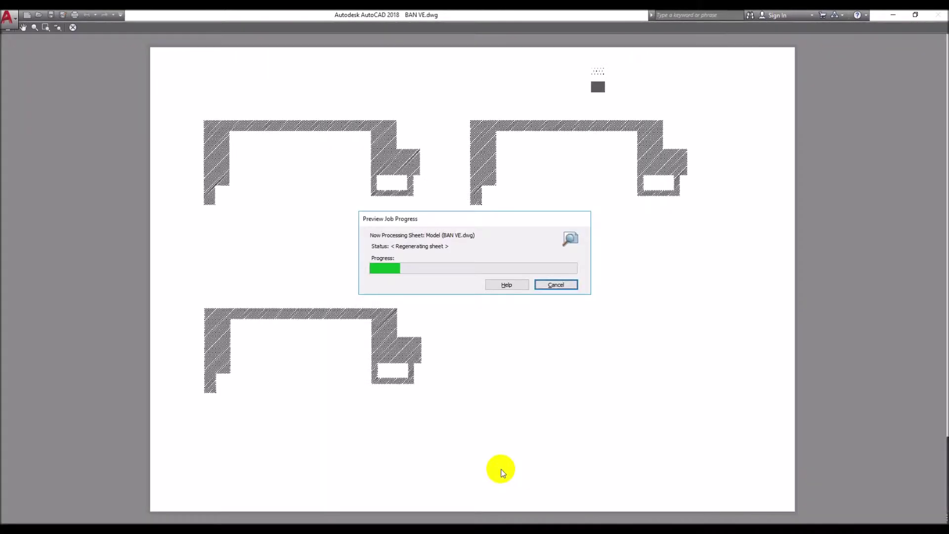
- Step through the sheet previews, close the preview and return to the drawing
key("Escape")
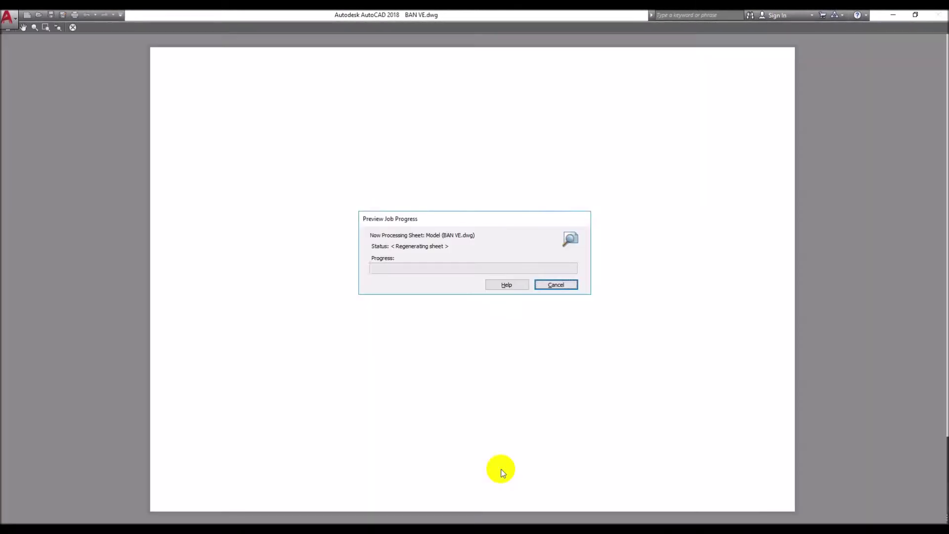
key("Escape")
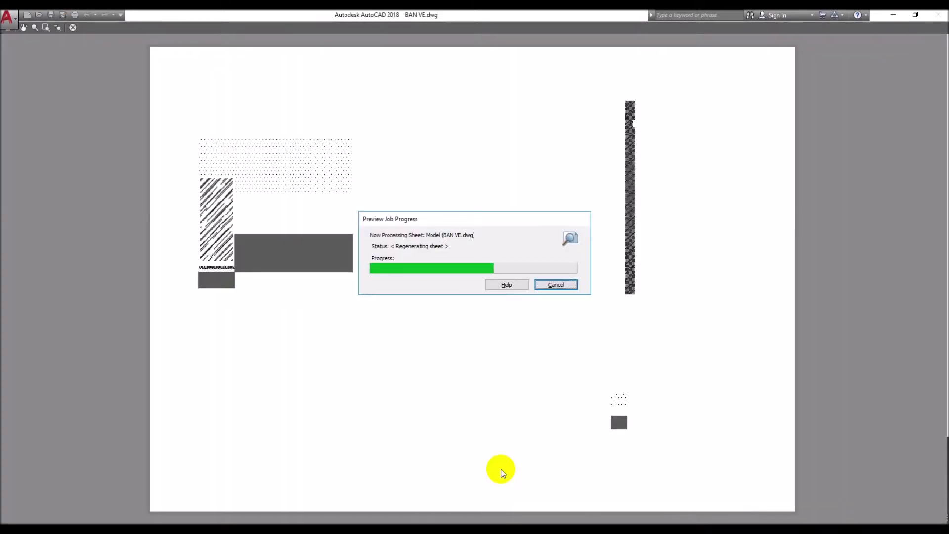
key("Escape")
scroll(491, 276, "down", 3)
scroll(492, 272, "up", 2)
scroll(491, 273, "up", 2)
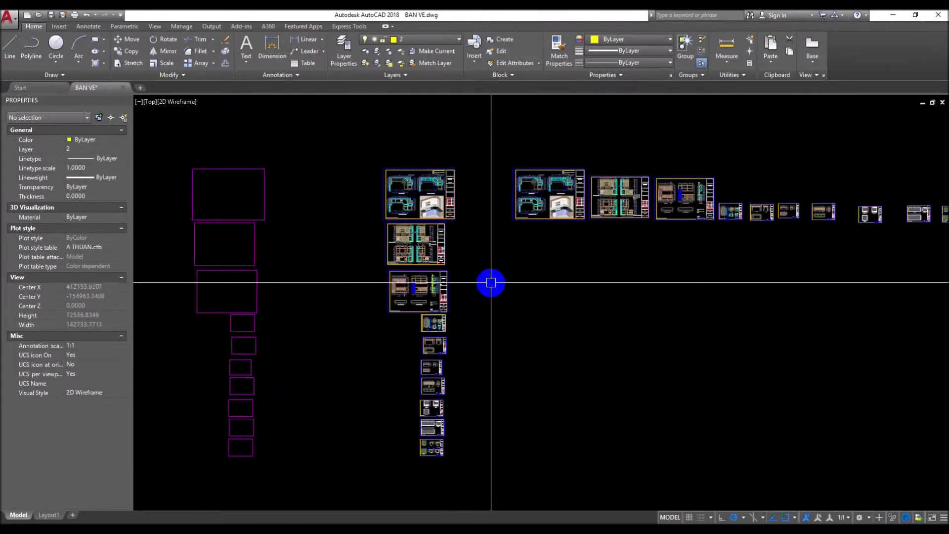
- Batch-plot the vertical column of title-block frames, Top to Bottom, to A3 PDFs
type("p")
key("Return")
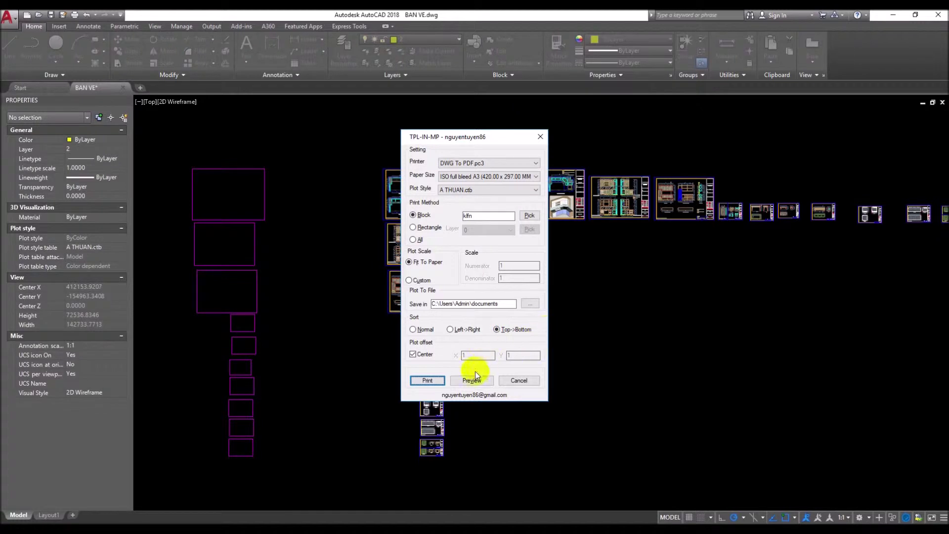
left_click(424, 381)
left_click(345, 143)
left_click(487, 487)
key("Return")
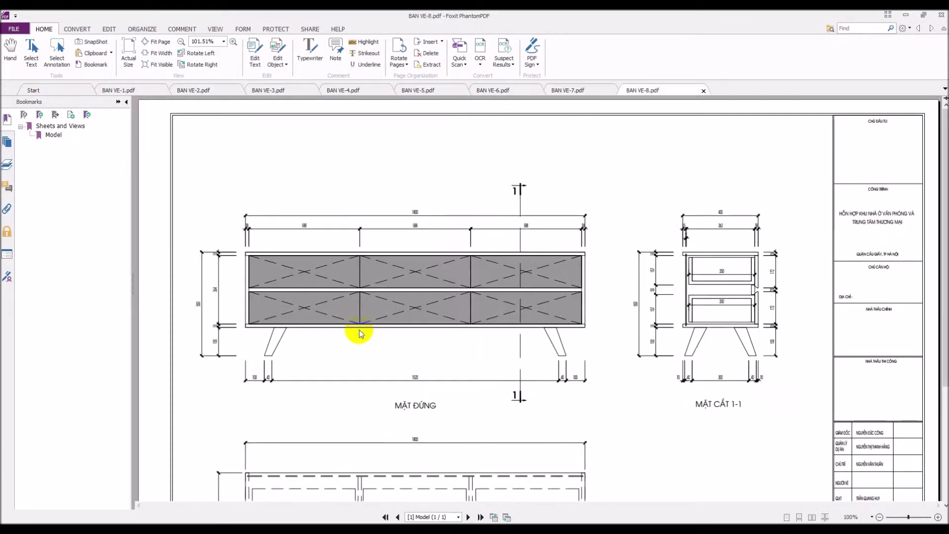
- Read the saved PDF's file path in Foxit's document properties
left_click(15, 30)
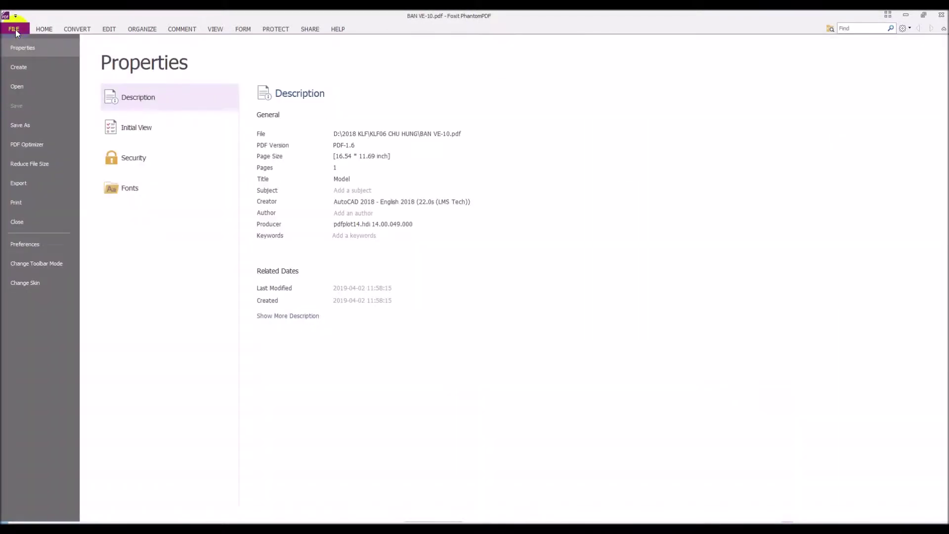
left_click(351, 132)
left_click_drag(351, 132, 460, 141)
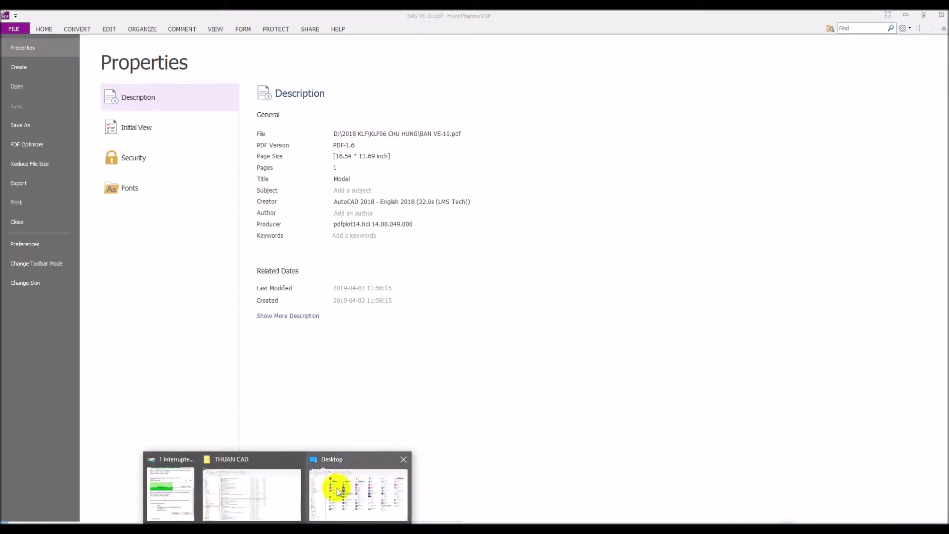
left_click(268, 498)
left_click(63, 228)
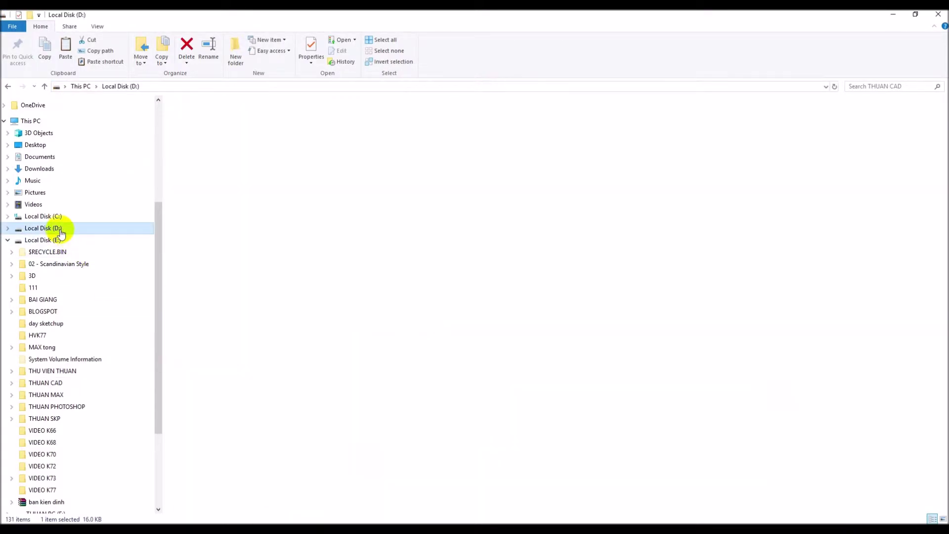
left_click(543, 215)
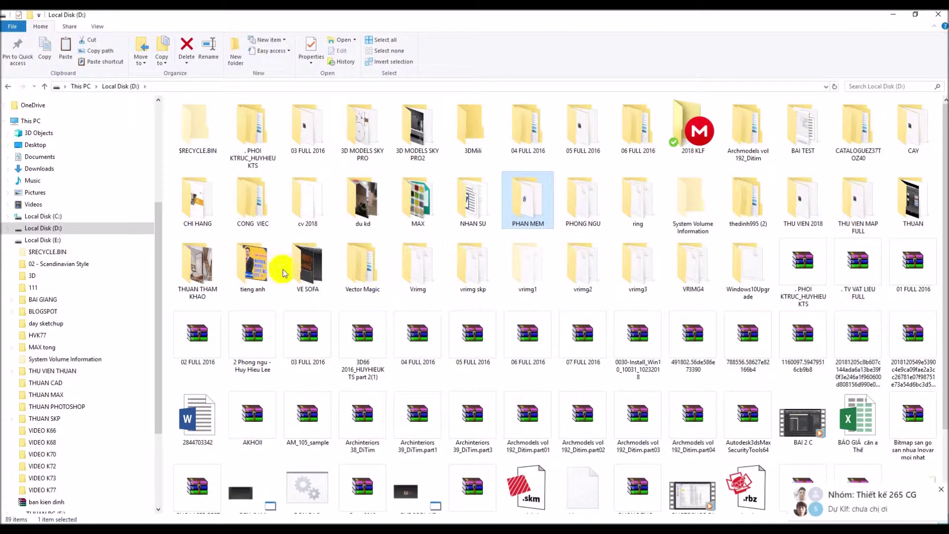
left_click(311, 211)
double_click(311, 212)
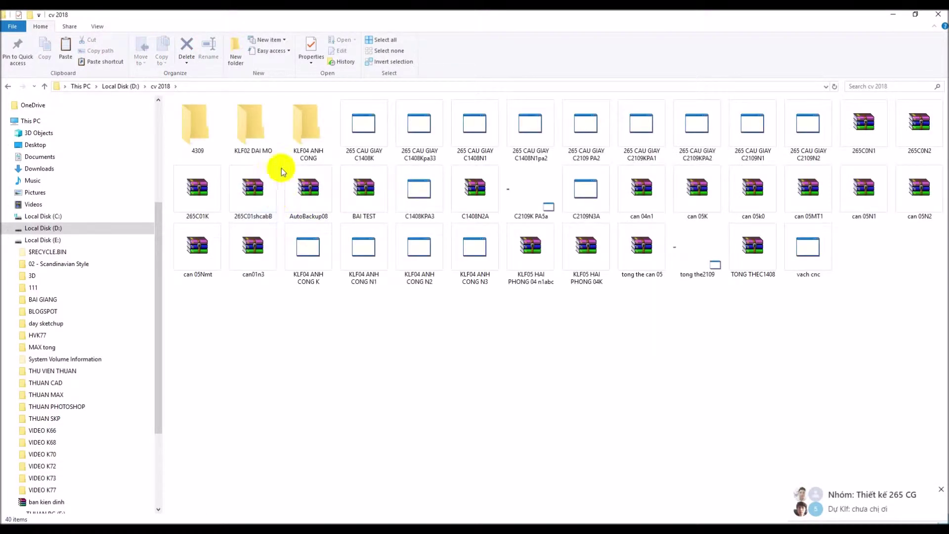
left_click(8, 86)
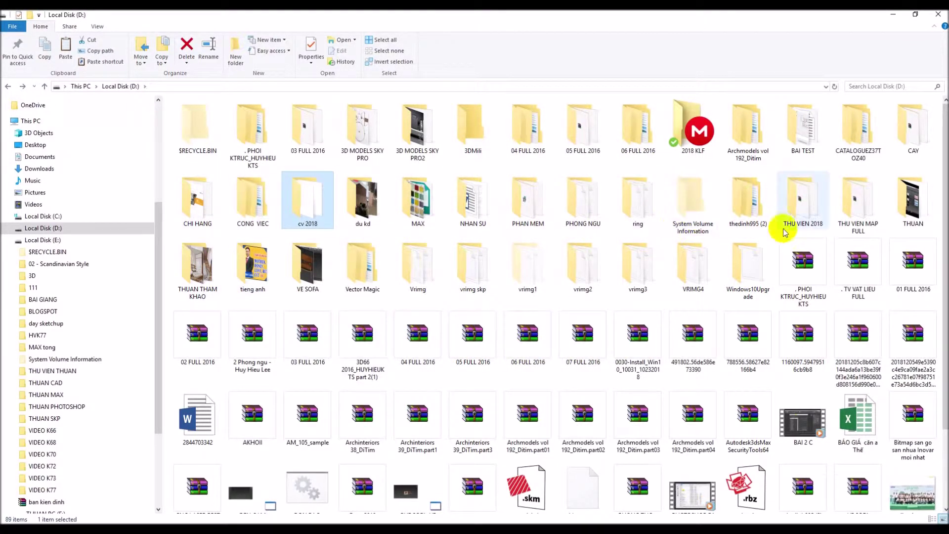
mouse_move(44, 311)
scroll(44, 297, "down", 2)
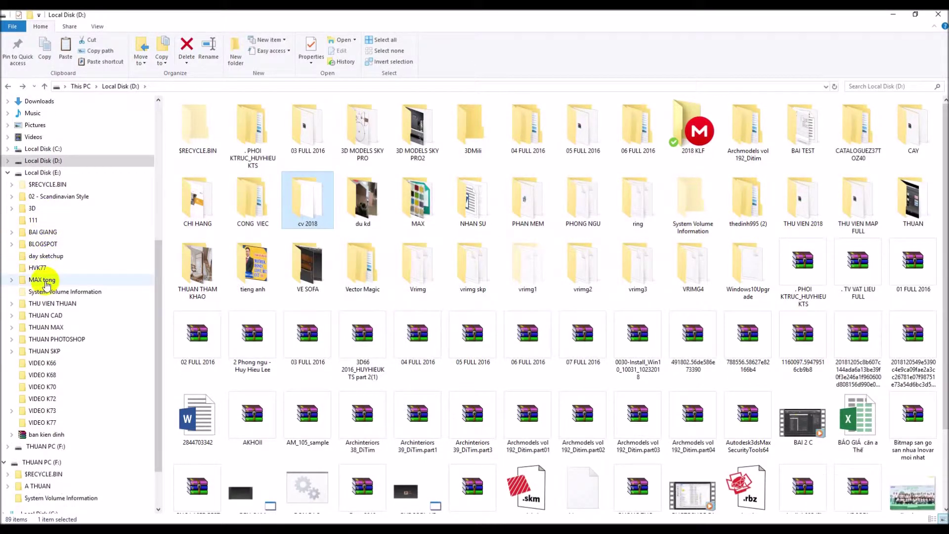
scroll(64, 316, "down", 2)
scroll(118, 391, "up", 5)
scroll(109, 336, "up", 2)
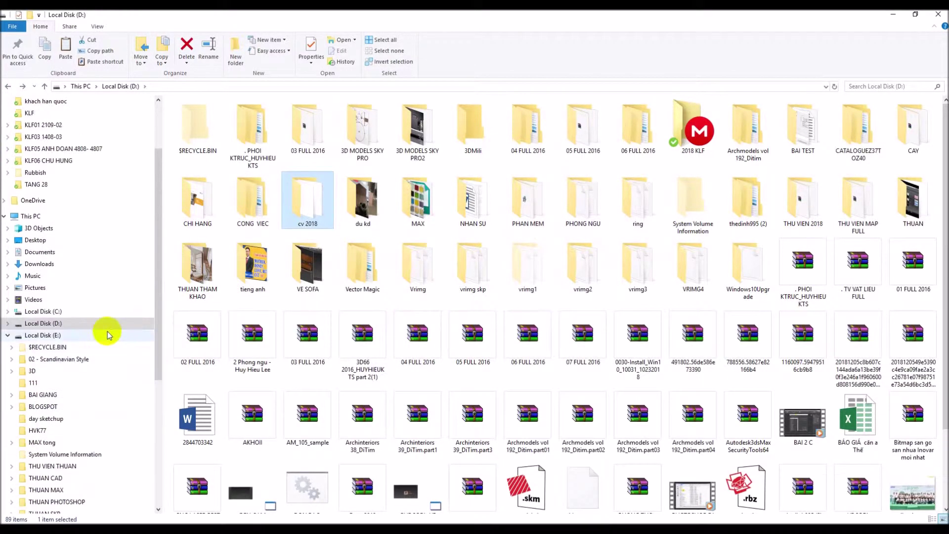
scroll(107, 326, "up", 3)
left_click(63, 244)
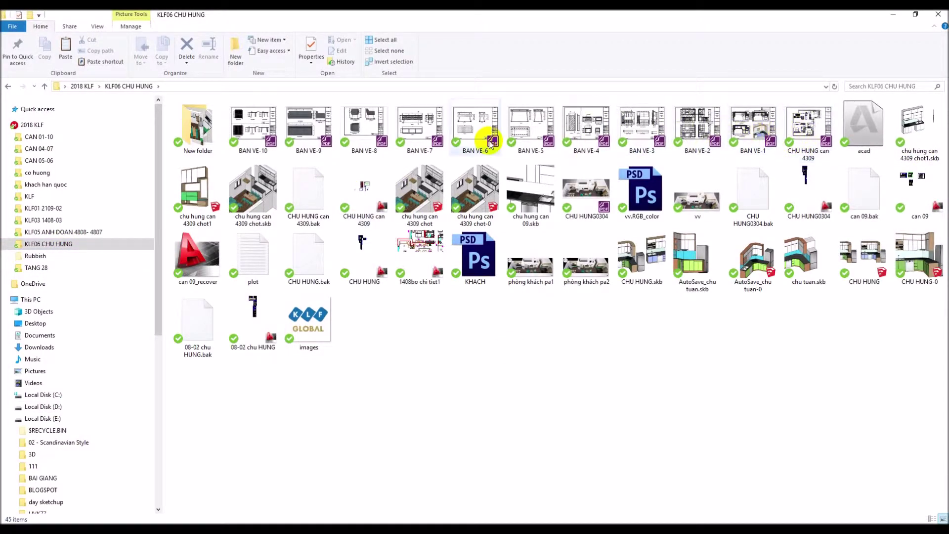
- Create New folder (2) and move PDFs BAN VE-1 through BAN VE-10 into it
right_click(456, 378)
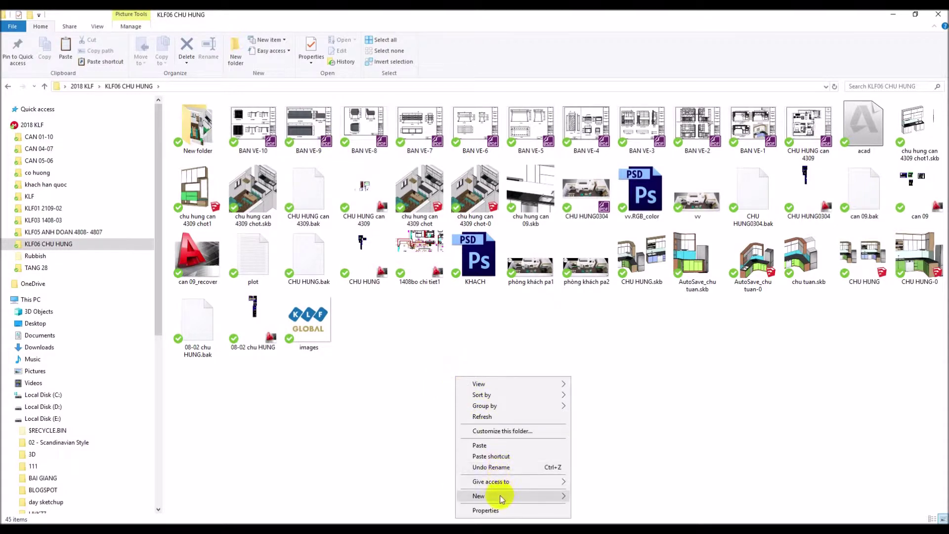
left_click(613, 379)
left_click(784, 138)
left_click(285, 141, "shift")
key("Return")
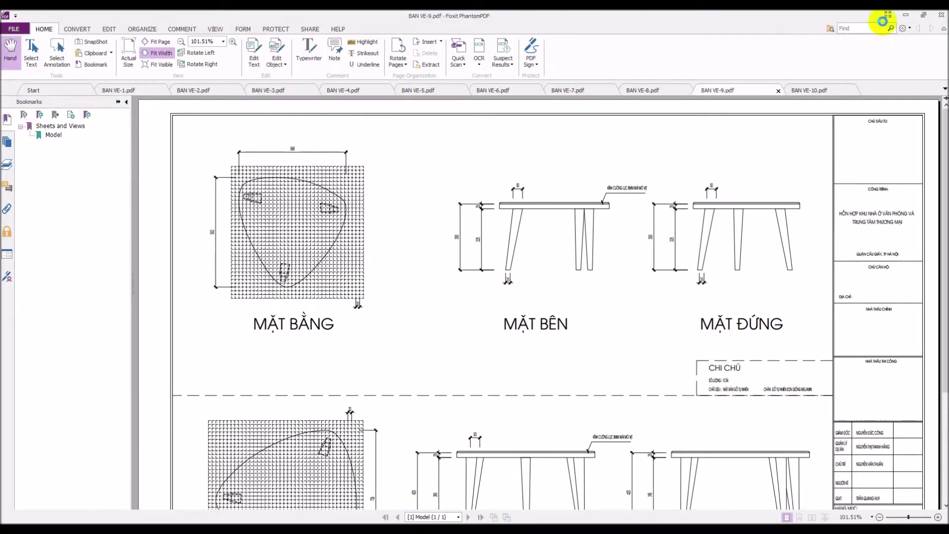
left_click(941, 15)
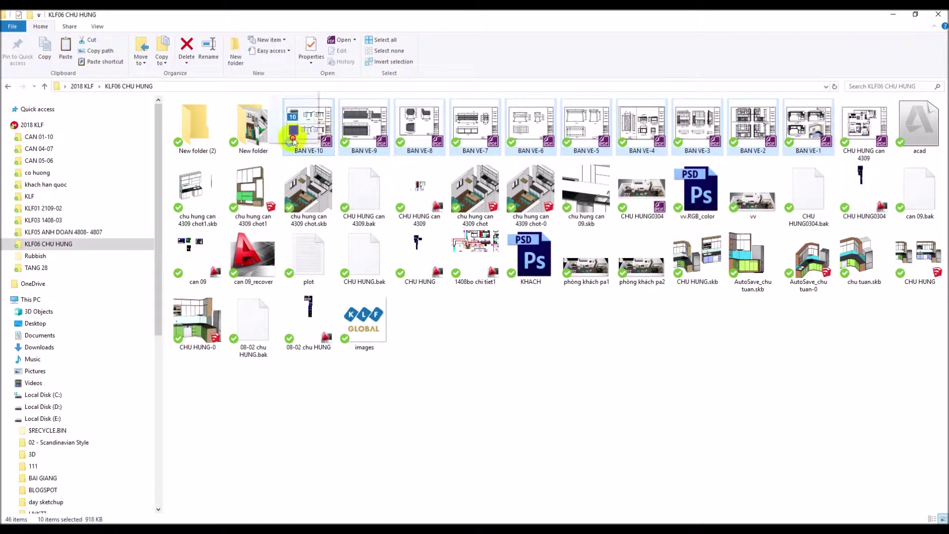
left_click_drag(314, 137, 250, 133)
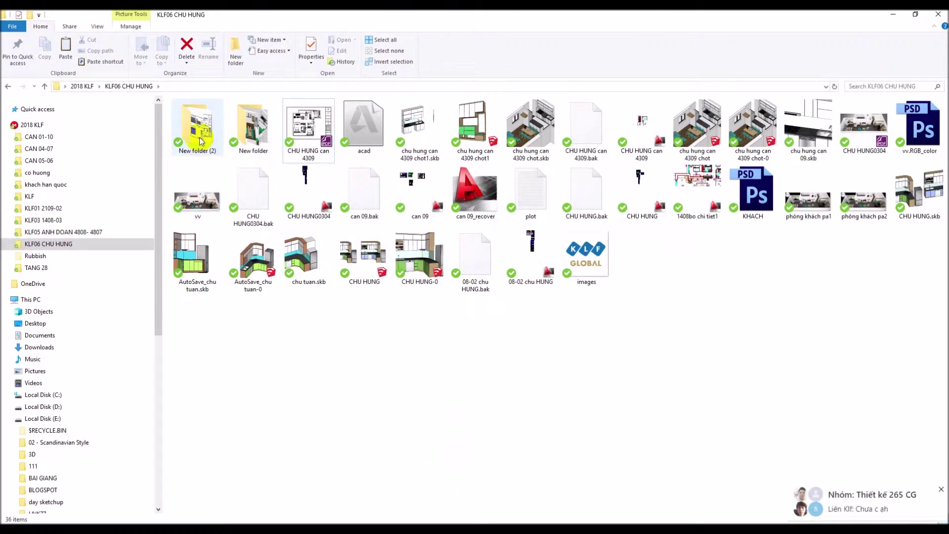
double_click(174, 126)
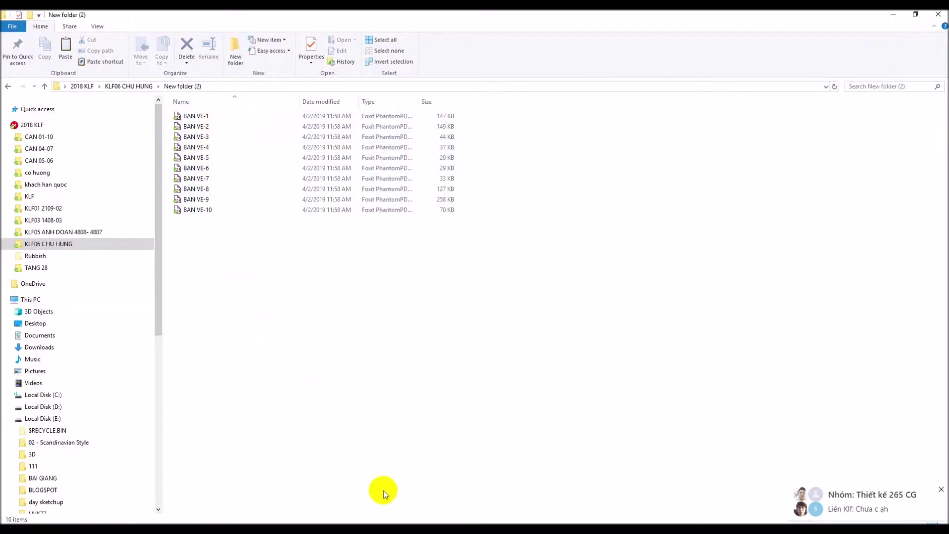
mouse_move(350, 528)
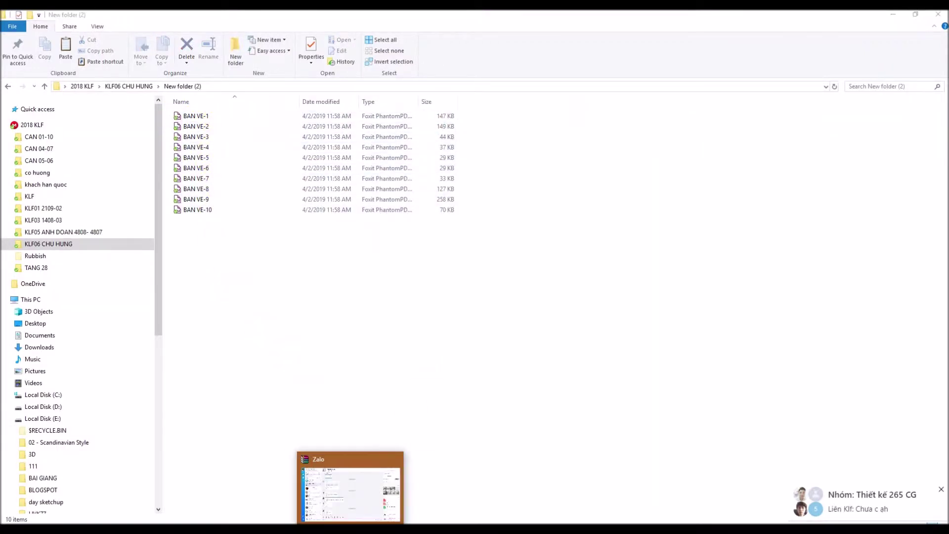
- Return to AutoCAD, pan to the frames and reopen the TPL batch-plot dialog
left_click(402, 529)
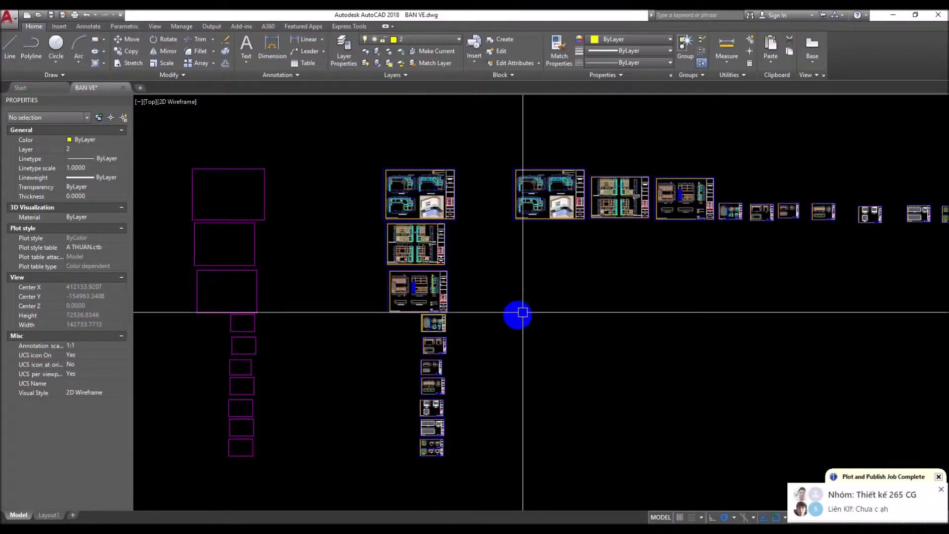
middle_click_drag(523, 312, 402, 321)
key("space")
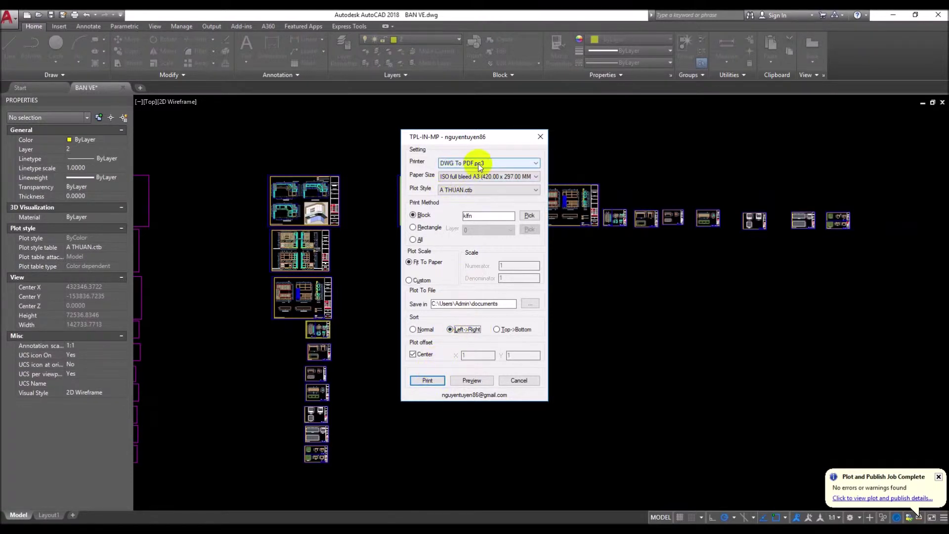
- Try window-selecting the frame row and the left column, cancelling both selections
left_click(418, 380)
left_click(381, 149)
left_click(877, 296)
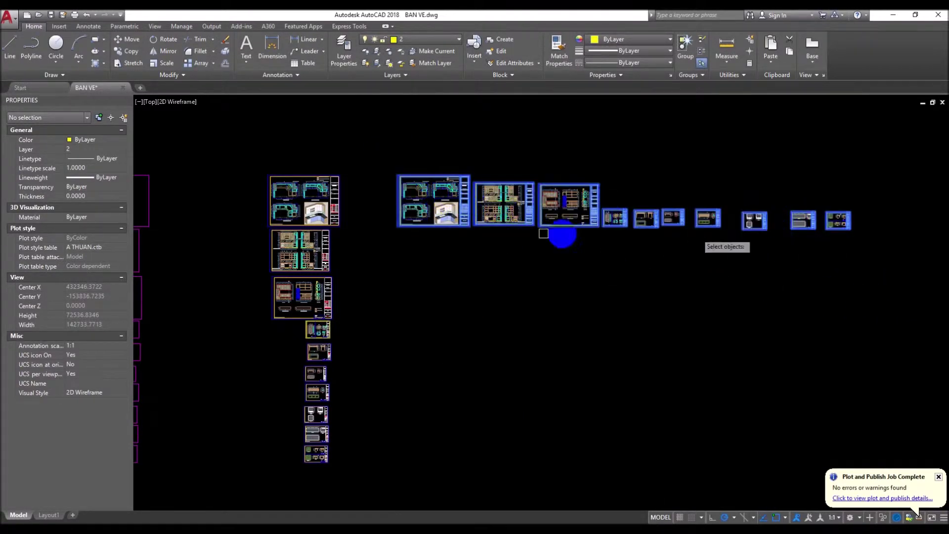
key("Return")
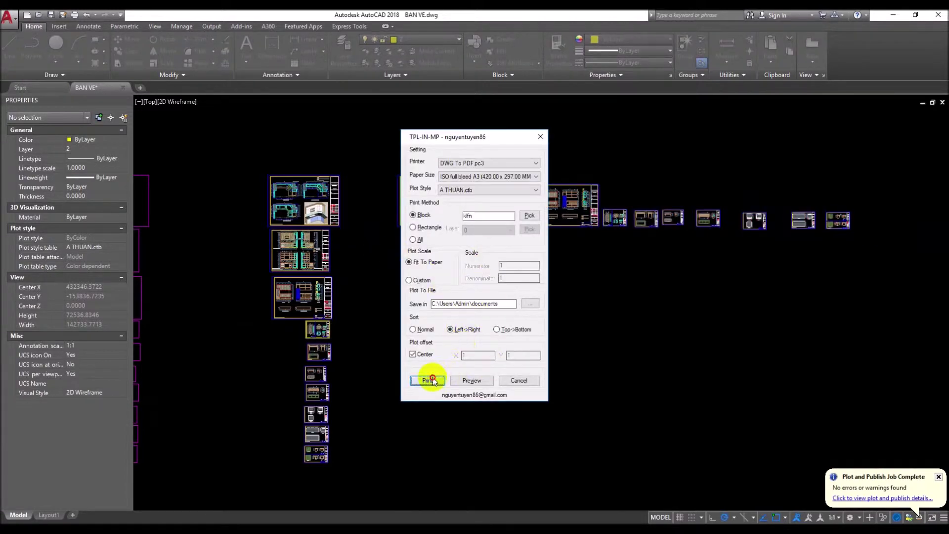
left_click(433, 380)
left_click(216, 152)
left_click(368, 488)
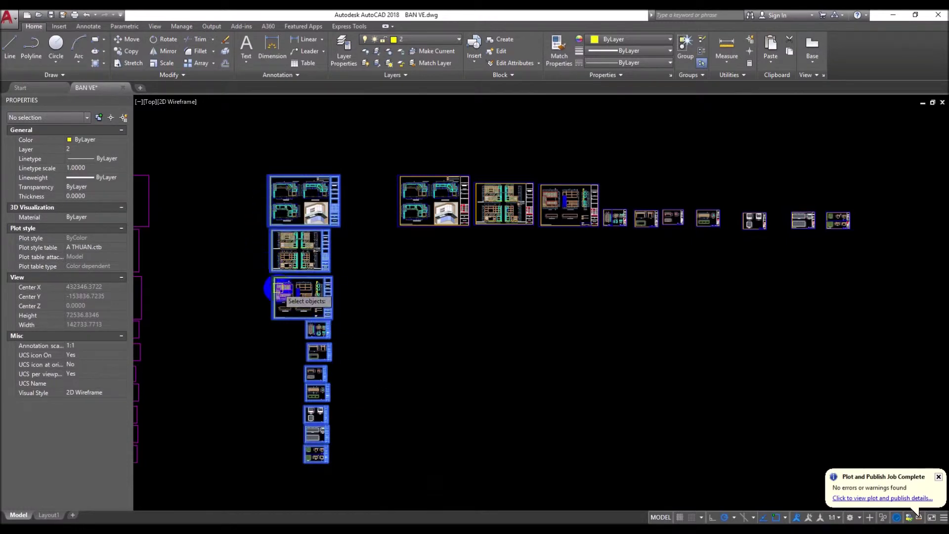
key("Return")
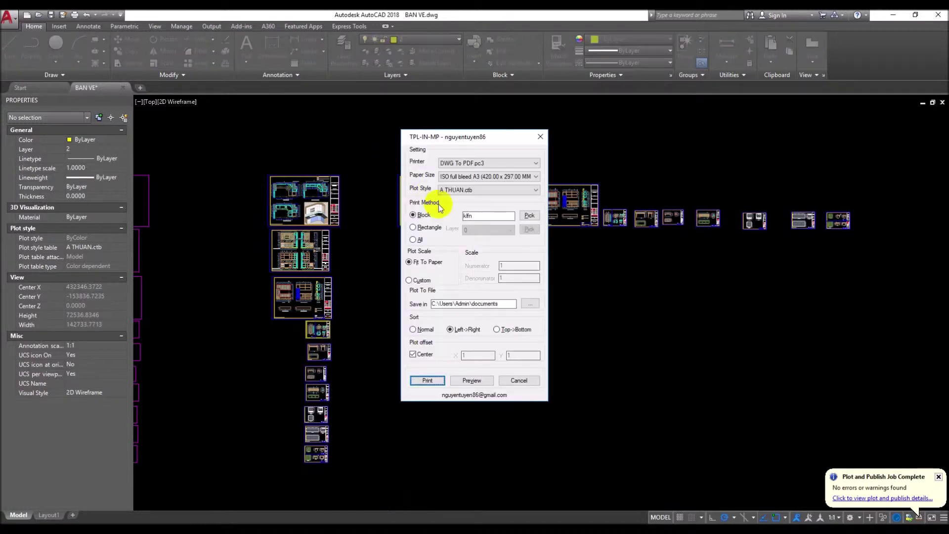
- Window-select the horizontal row of title-block frames and confirm to start plotting Left to Right
left_click(439, 384)
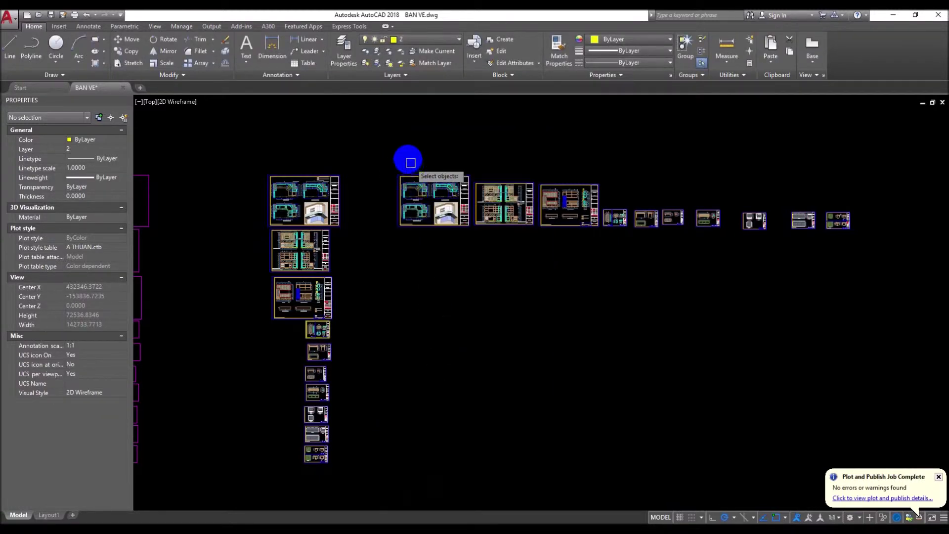
left_click(392, 163)
left_click(899, 280)
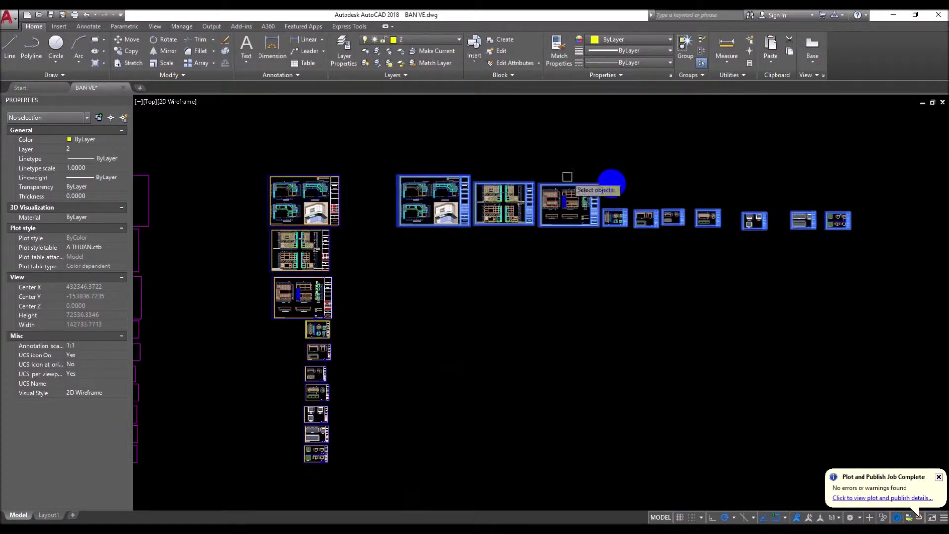
right_click(396, 232)
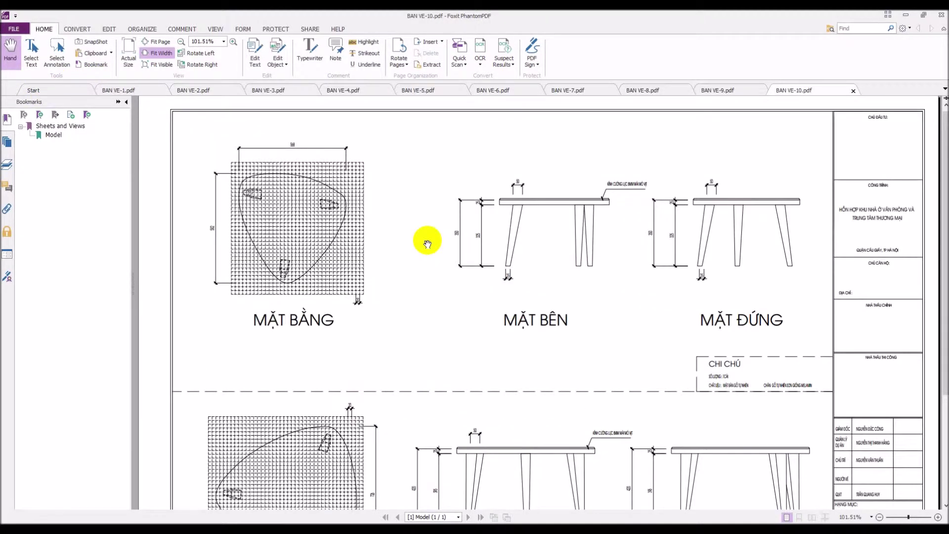
- Check BAN VE-10's file path and creation date in Foxit properties, then minimise Foxit
left_click(14, 29)
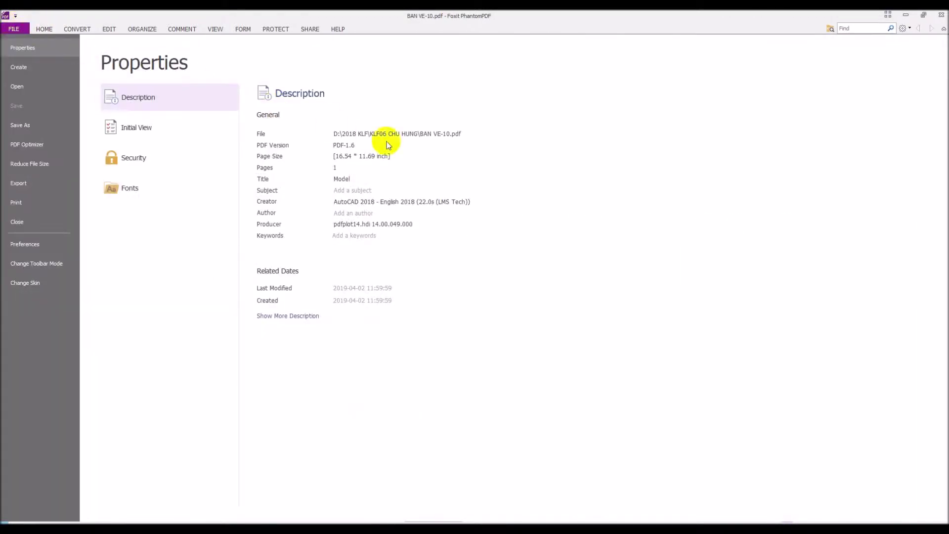
left_click(907, 16)
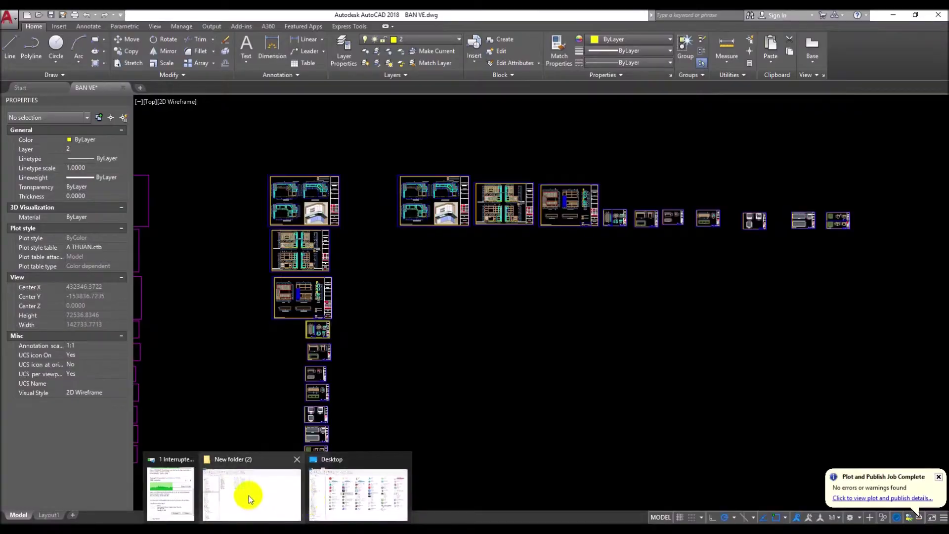
- Create New folder (3) in the KLF06 CHU HUNG folder
left_click(249, 496)
left_click(143, 88)
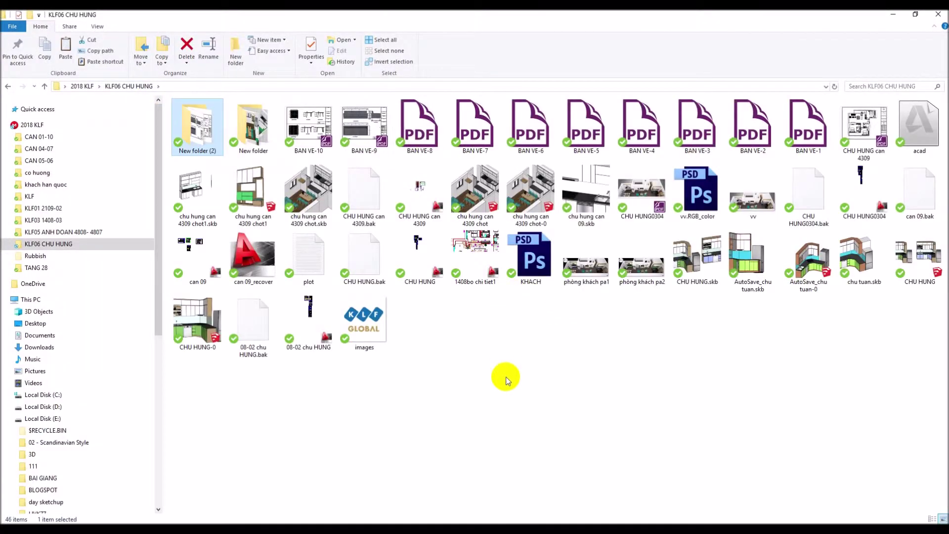
right_click(507, 377)
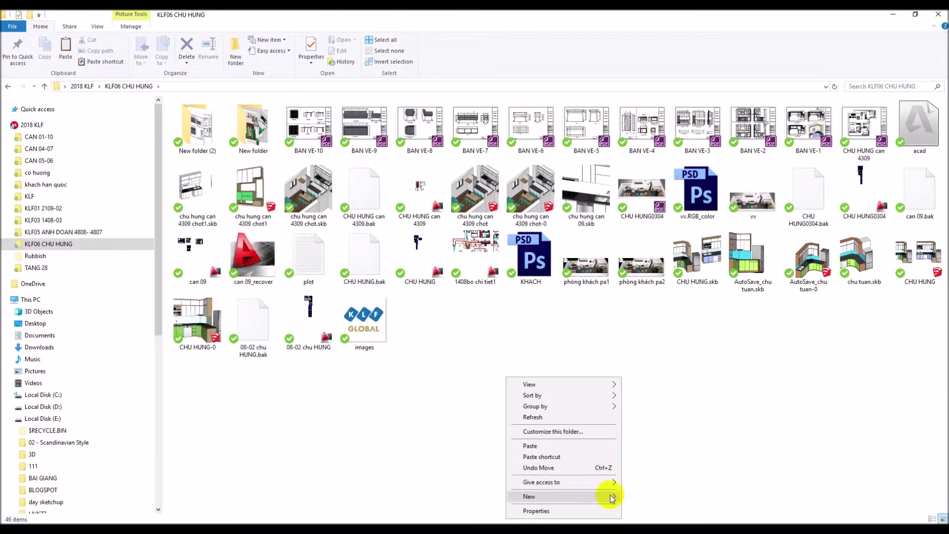
mouse_move(563, 496)
left_click(643, 349)
left_click(525, 366)
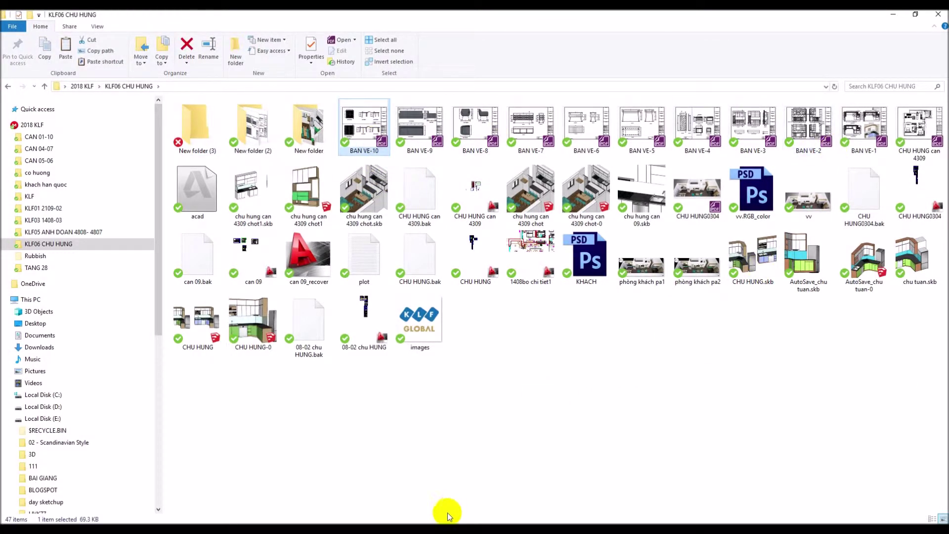
- Move PDFs BAN VE-10 through BAN VE-1 into New folder (3), then return to AutoCAD
left_click(435, 490)
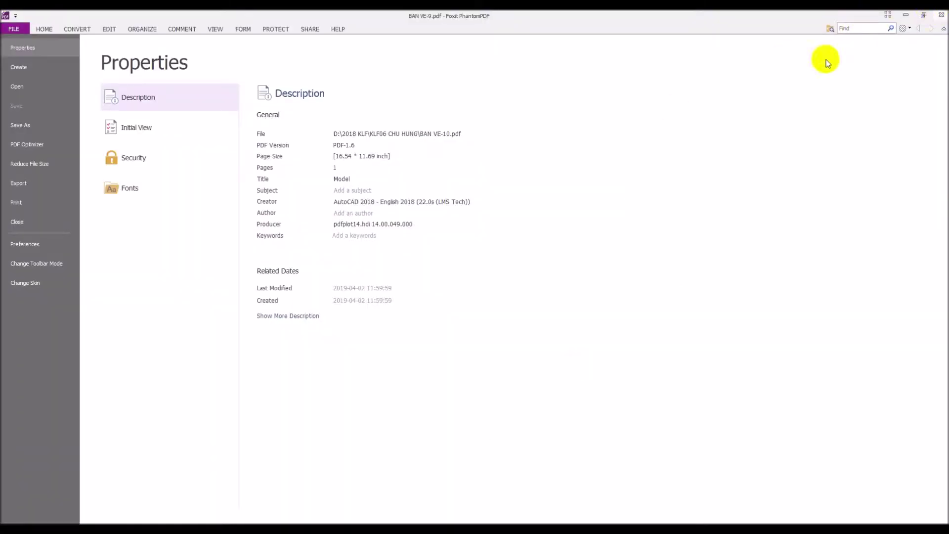
key("alt+Tab")
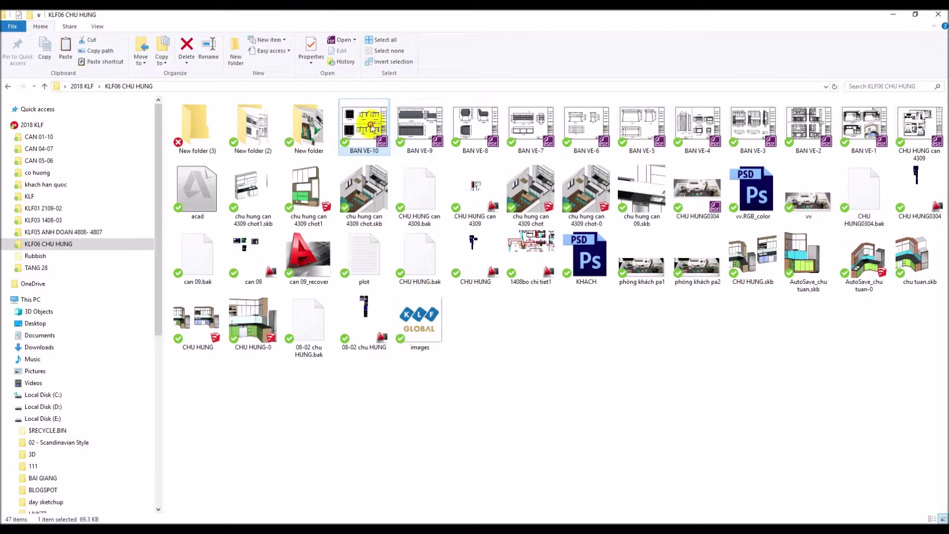
left_click(876, 141, "shift")
left_click_drag(366, 125, 195, 131)
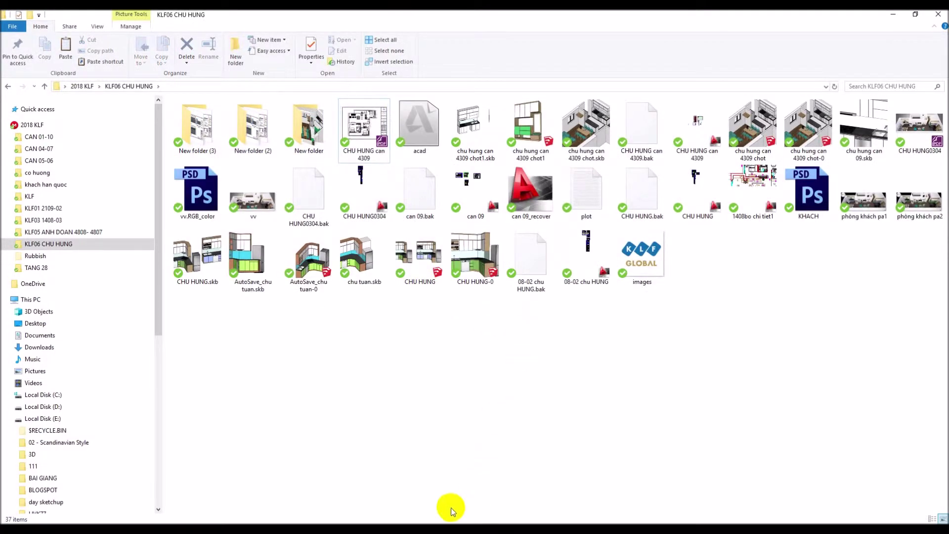
left_click(375, 482)
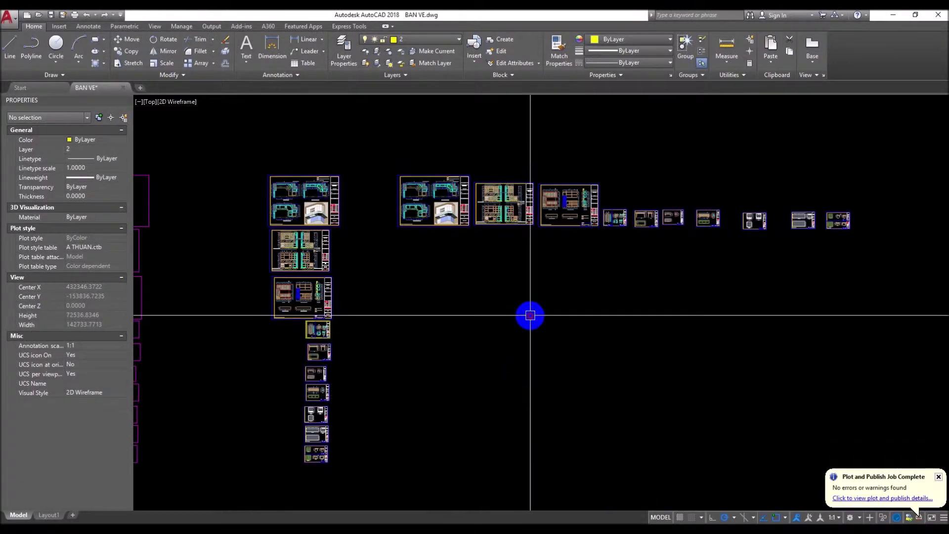
- Zoom in and select the kitchen-plan sheet frame to check it, then clear the selection
scroll(531, 315, "up", 5)
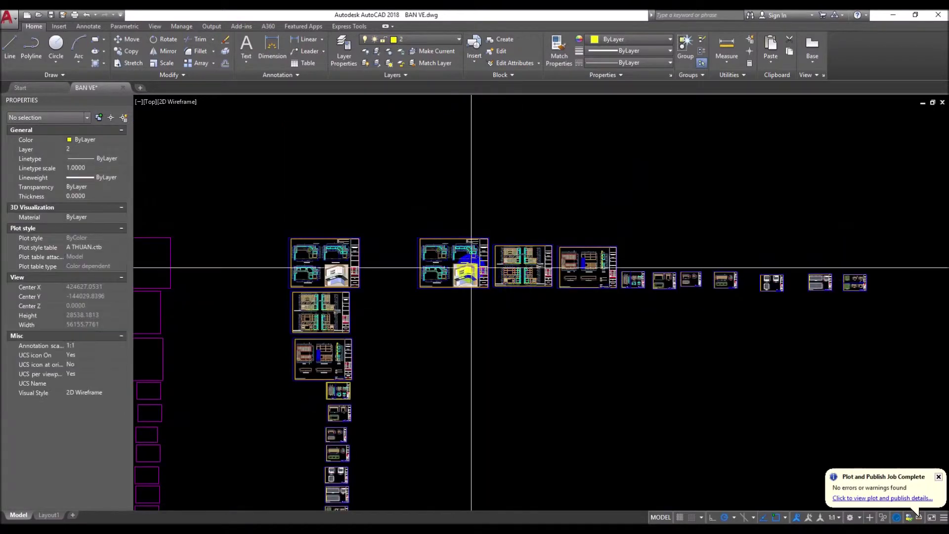
scroll(471, 267, "up", 3)
left_click(391, 296)
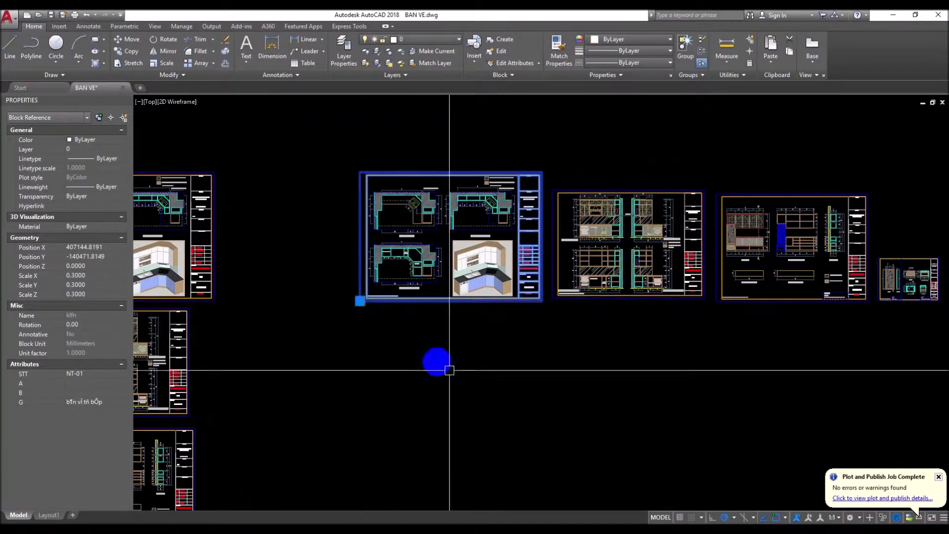
key("Escape")
scroll(450, 252, "down", 6)
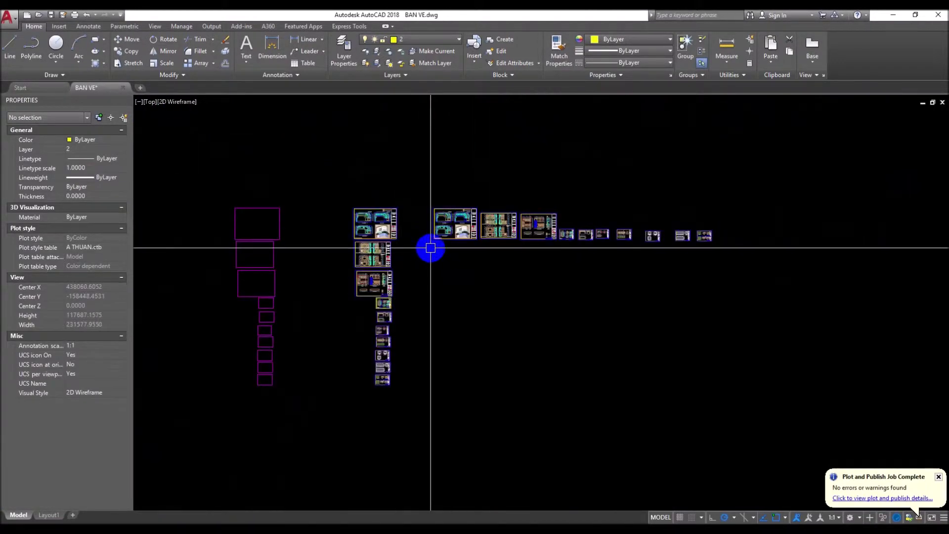
scroll(431, 256, "up", 1)
scroll(432, 256, "up", 1)
scroll(459, 223, "up", 2)
- Select the top-left sheet frame and the three frames below it, then clear the selection
left_click(475, 203)
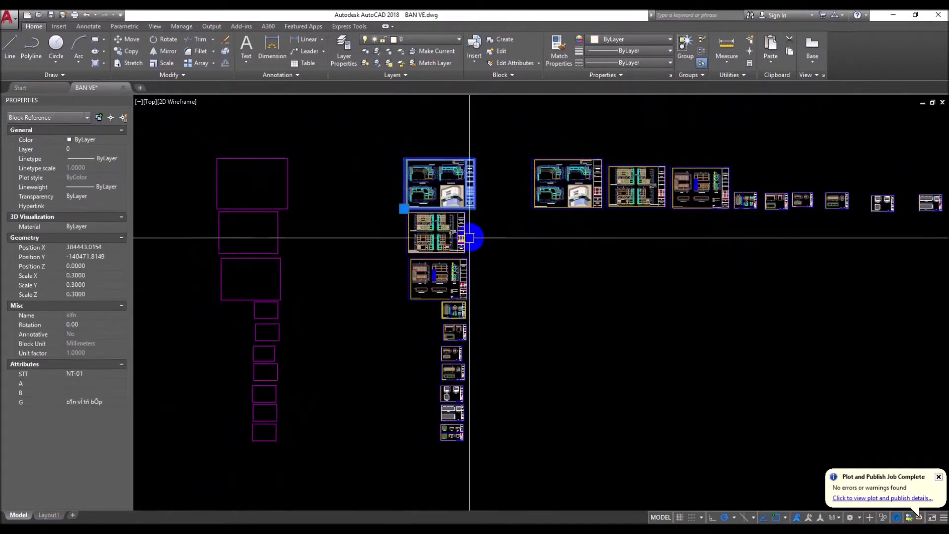
left_click(470, 247)
left_click(468, 287)
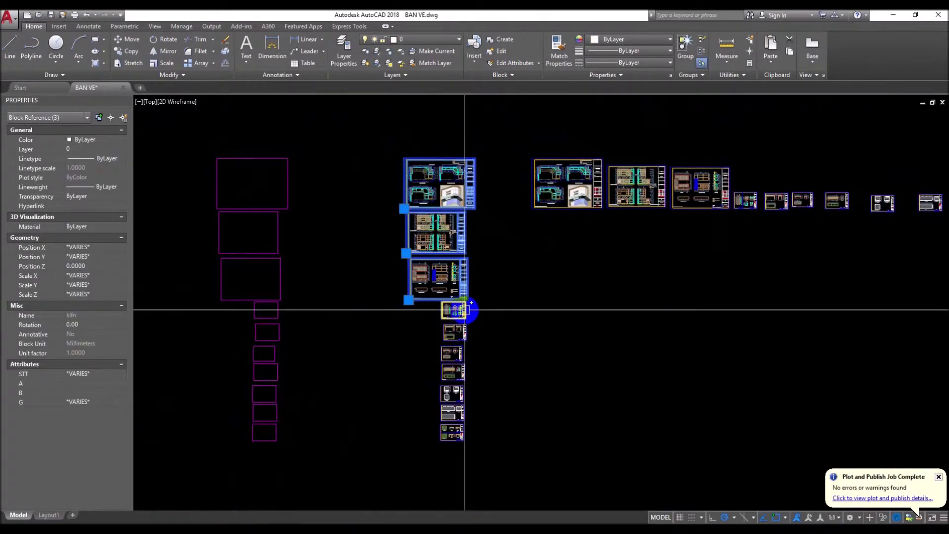
left_click(464, 310)
scroll(464, 307, "up", 6)
key("Escape")
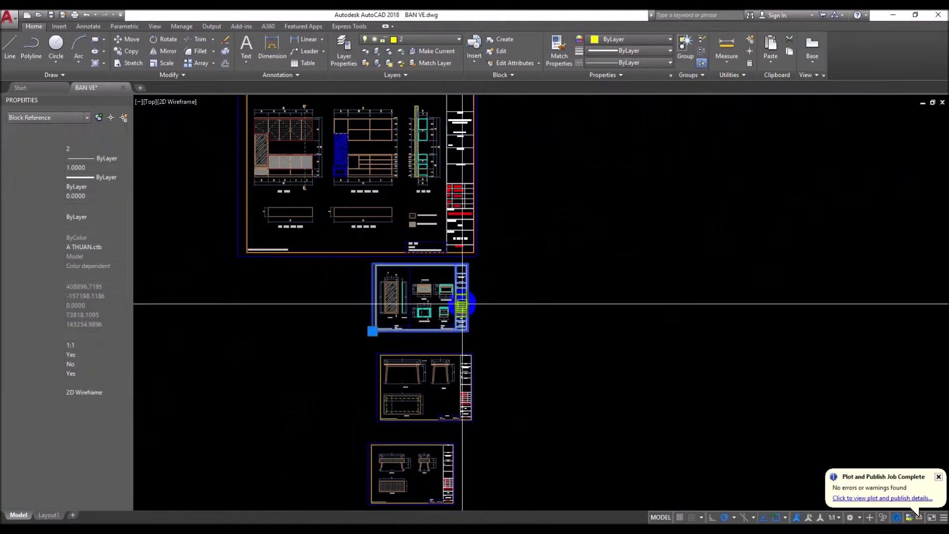
- Select the whole column of title-block frames, from the top sheet down to the bottom one
left_click(463, 305)
scroll(463, 305, "down", 5)
left_click(469, 250)
left_click(463, 177)
left_click(483, 131)
left_click(470, 322)
left_click(467, 358)
left_click(469, 388)
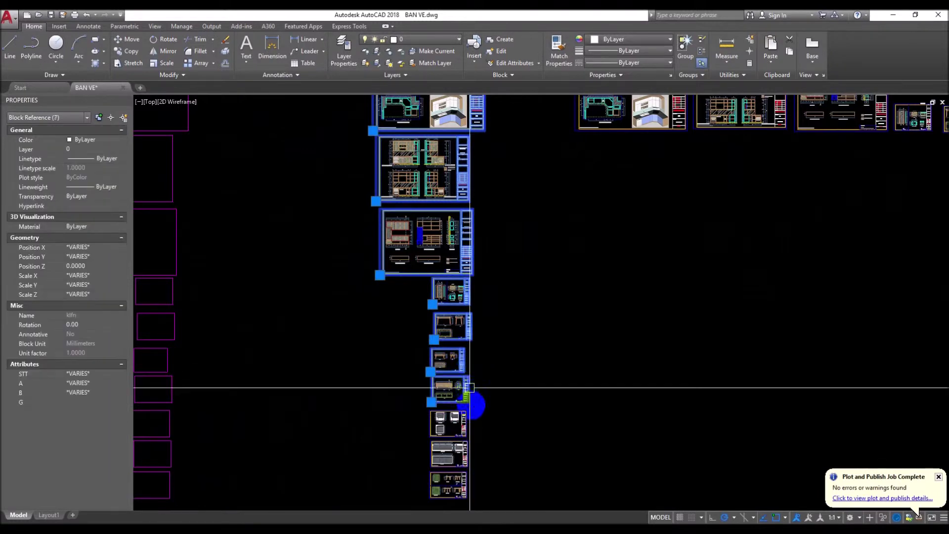
left_click(476, 419)
left_click(474, 448)
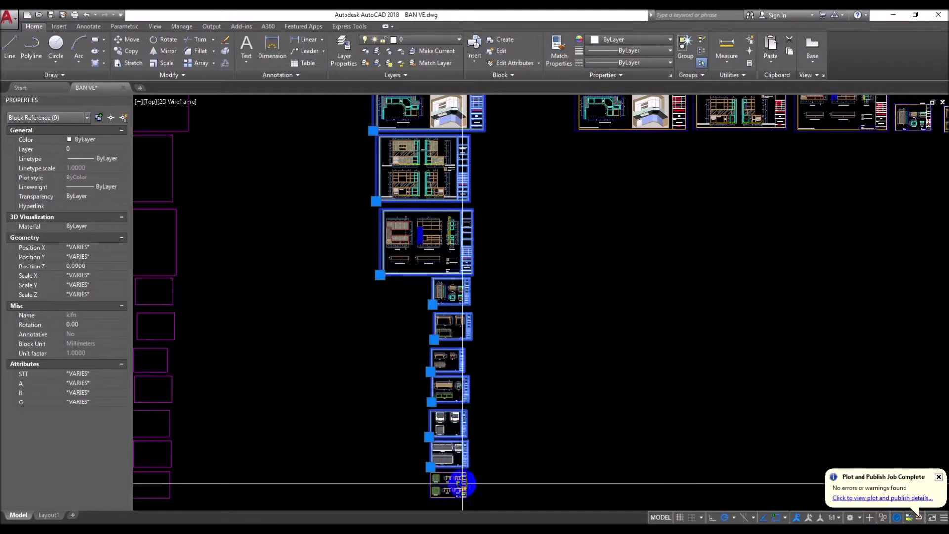
left_click(477, 489)
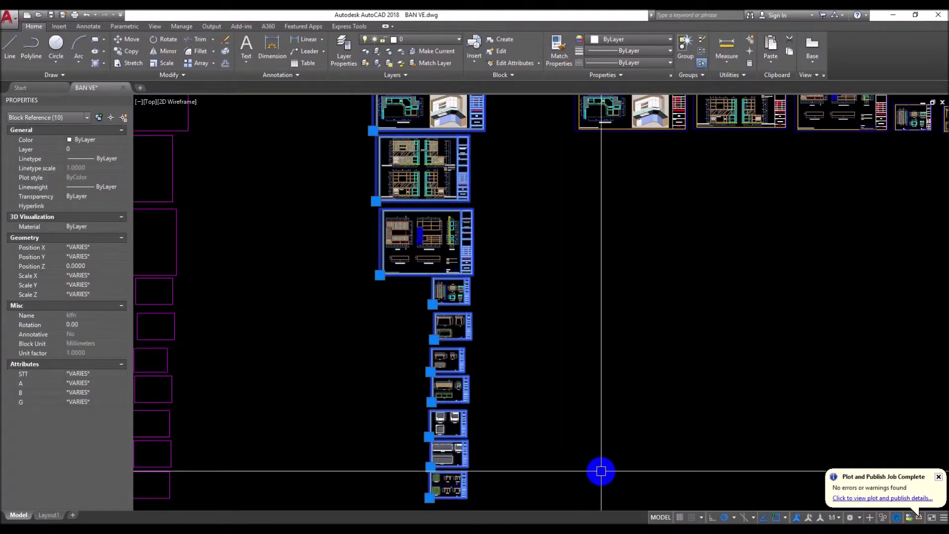
type("x")
key("Return")
- Pan the sheet columns into view and launch the TPL-IN-MP batch-plot dialog with IN
middle_click_drag(486, 318, 459, 383)
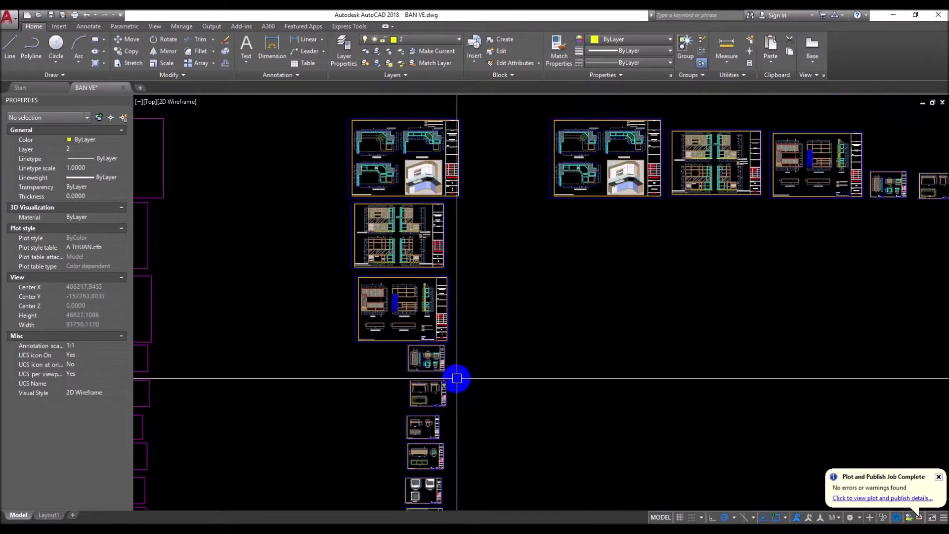
type("in")
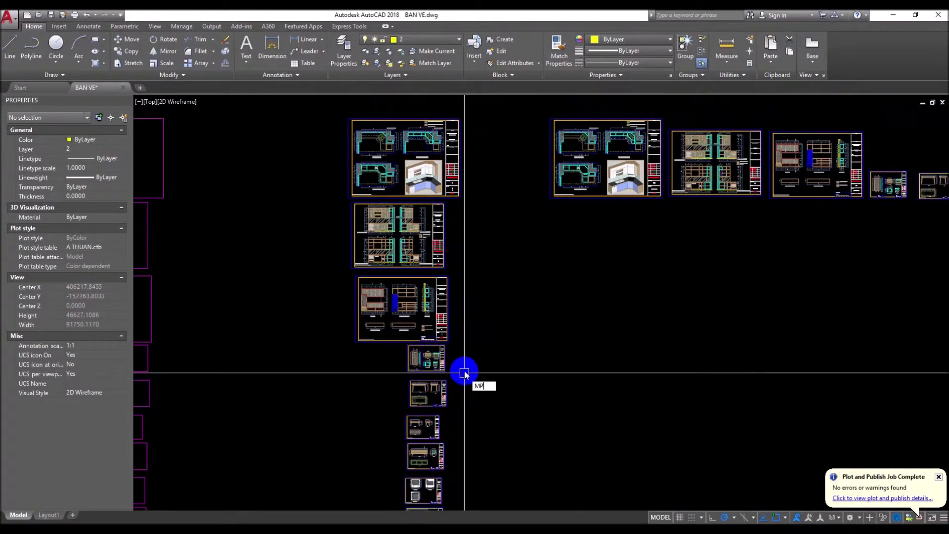
key("Return")
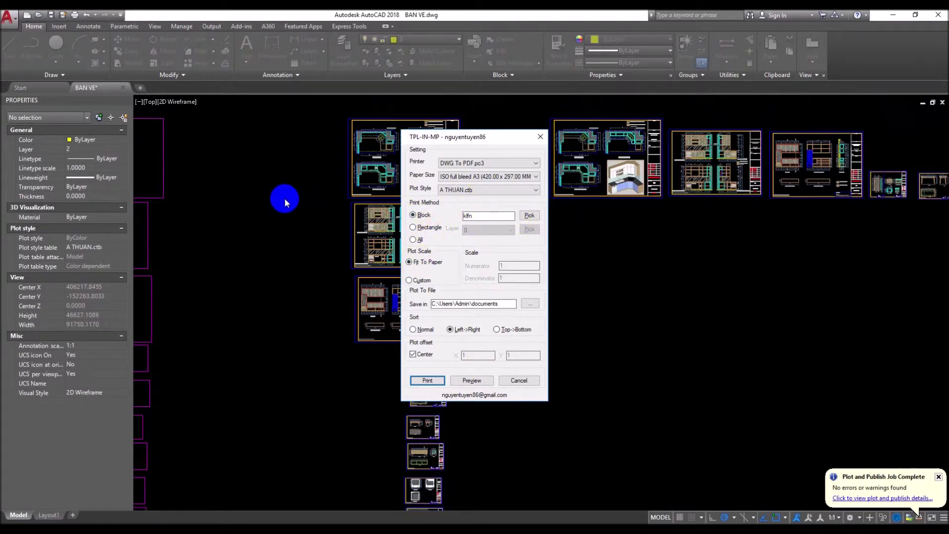
- Pick a sheet as the title-block frame and dismiss the 'Khung Ten Phai La BLOCK' warning
left_click(529, 215)
scroll(460, 178, "up", 5)
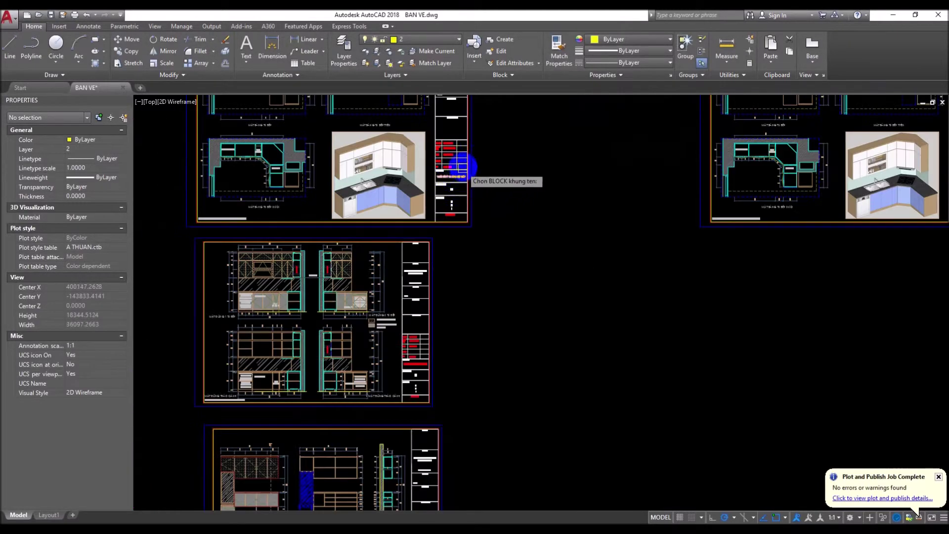
left_click(487, 180)
left_click(498, 286)
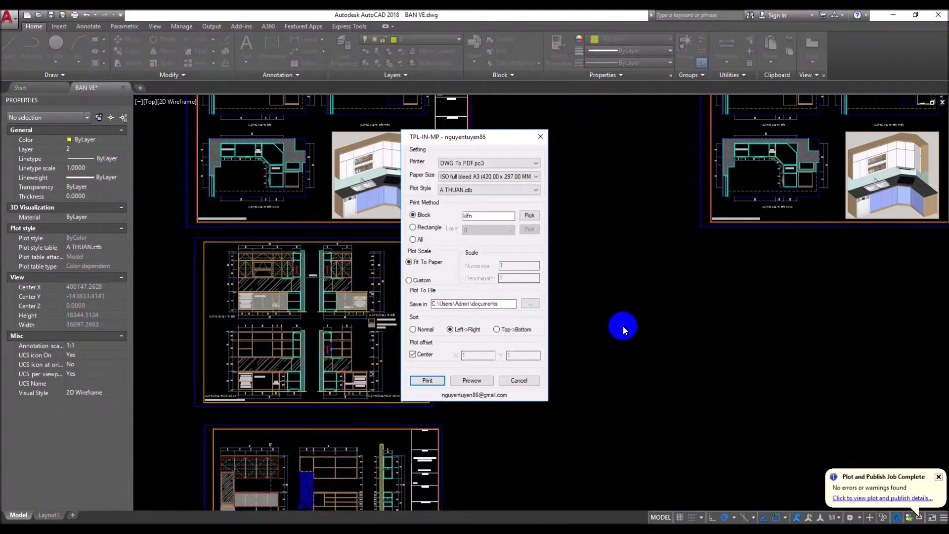
- Switch the print method to Rectangle, cancel the dialog, and select the top-left magenta rectangle
left_click(425, 229)
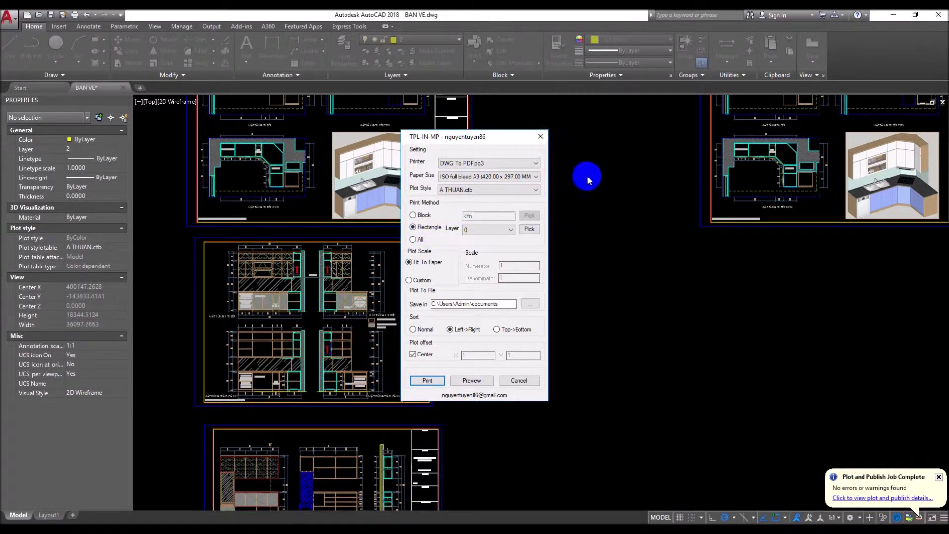
left_click(500, 383)
scroll(515, 379, "down", 3)
scroll(286, 330, "down", 2)
scroll(444, 244, "up", 2)
left_click(392, 243)
- Copy the selected rectangle to the right of the original with CO
type("co")
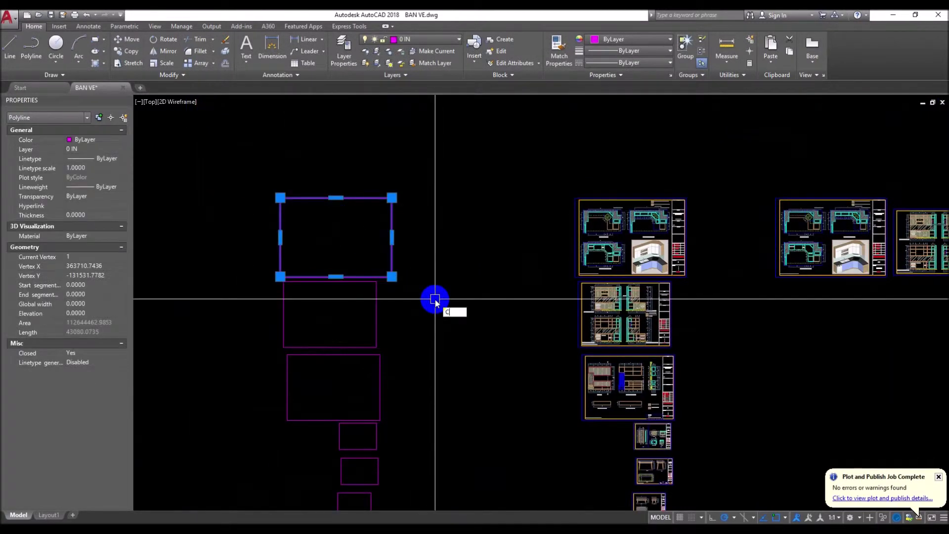
key("Return")
left_click(414, 288)
left_click(556, 288)
key("Return")
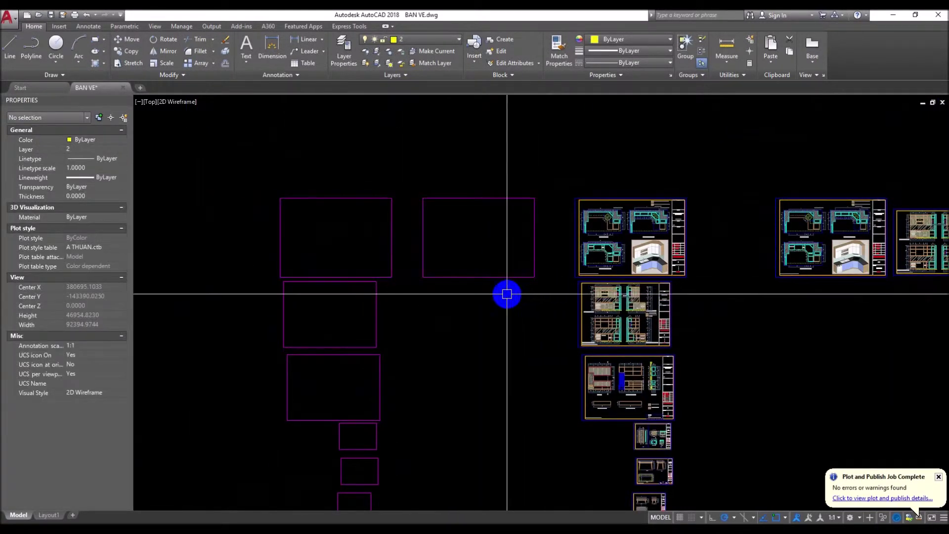
- Explode the rectangle copy into lines and inspect its bottom, side and top edges
left_click(487, 277)
type("x")
key("Return")
left_click(478, 276)
key("Escape")
left_click(423, 223)
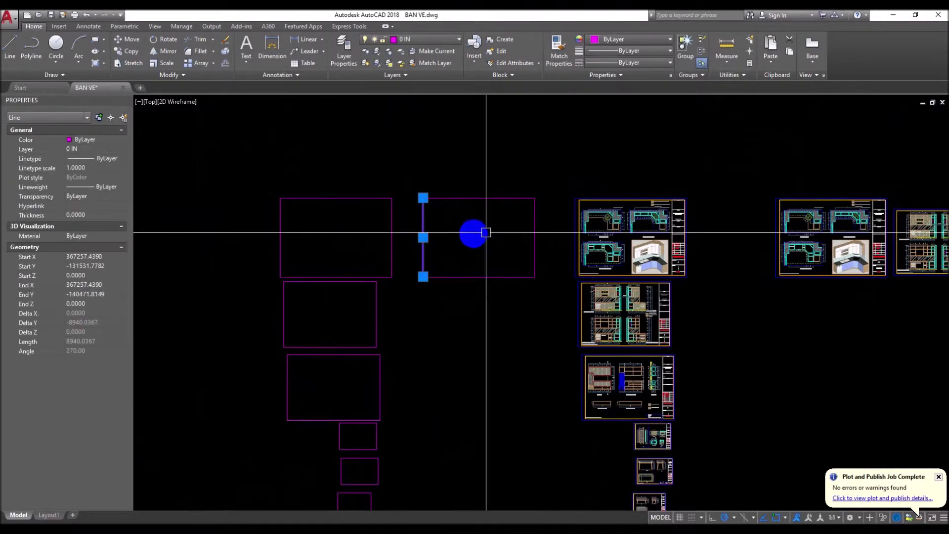
left_click(534, 232)
key("Escape")
left_click(462, 198)
left_click(461, 277)
key("Escape")
- Window-select the left column of ten rectangles and start a move, then cancel it
scroll(432, 294, "down", 3)
left_click(345, 150)
left_click(414, 362)
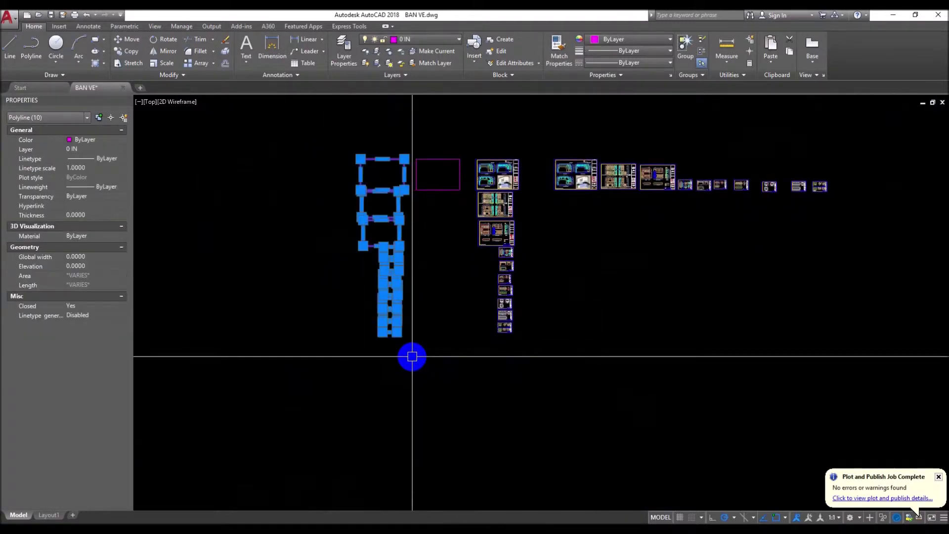
type("m")
key("Return")
scroll(413, 185, "up", 1)
scroll(405, 153, "up", 1)
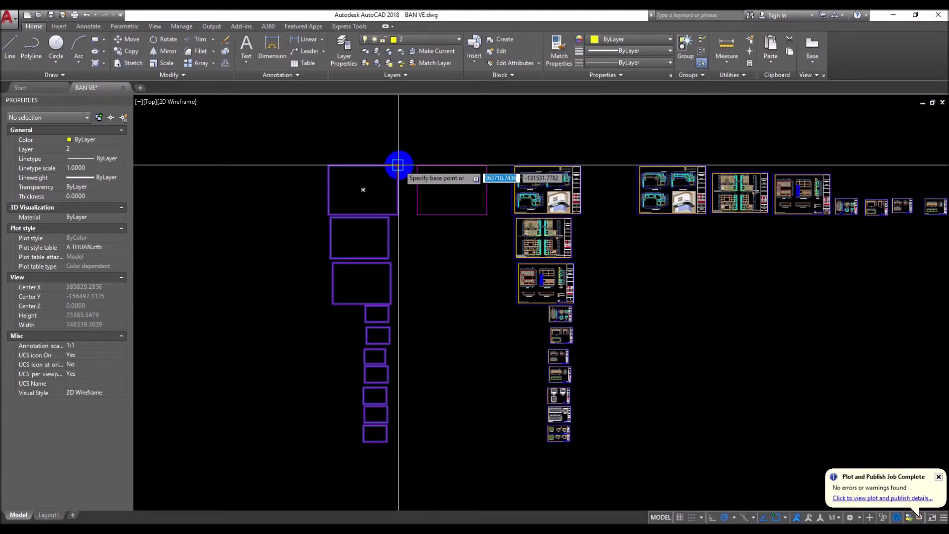
key("Escape")
- Move the ten left-column frame rectangles to their new position
left_click(401, 148)
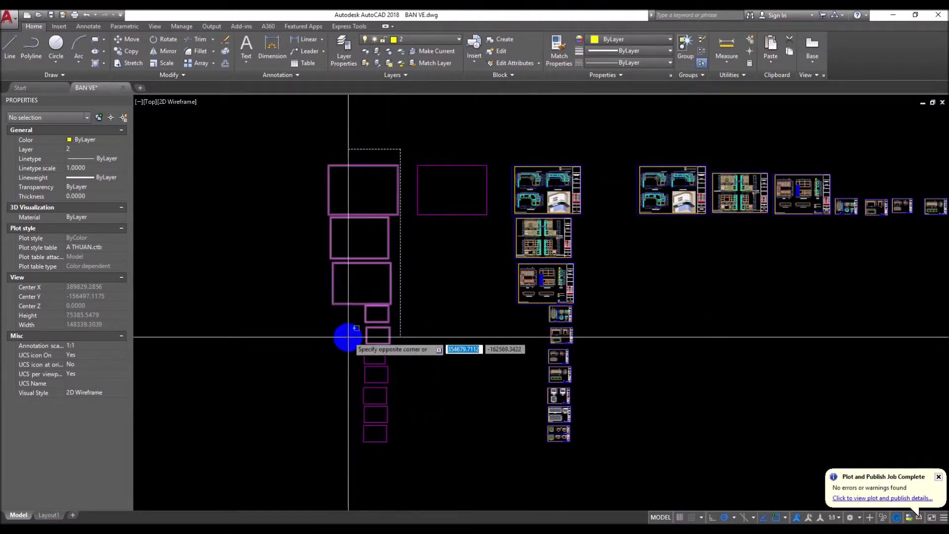
left_click(318, 447)
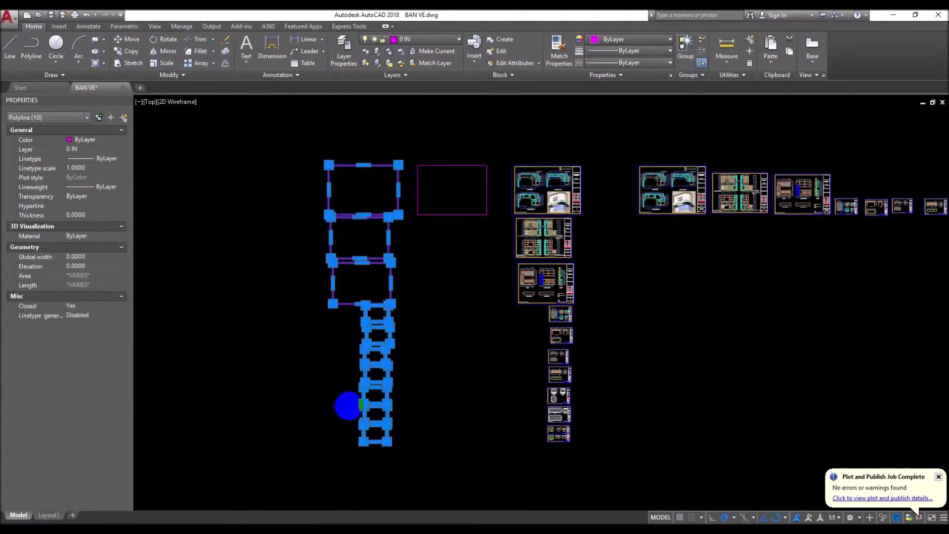
type("m")
key("Return")
scroll(428, 153, "up", 1)
scroll(428, 153, "up", 1)
left_click(350, 189)
scroll(824, 183, "up", 1)
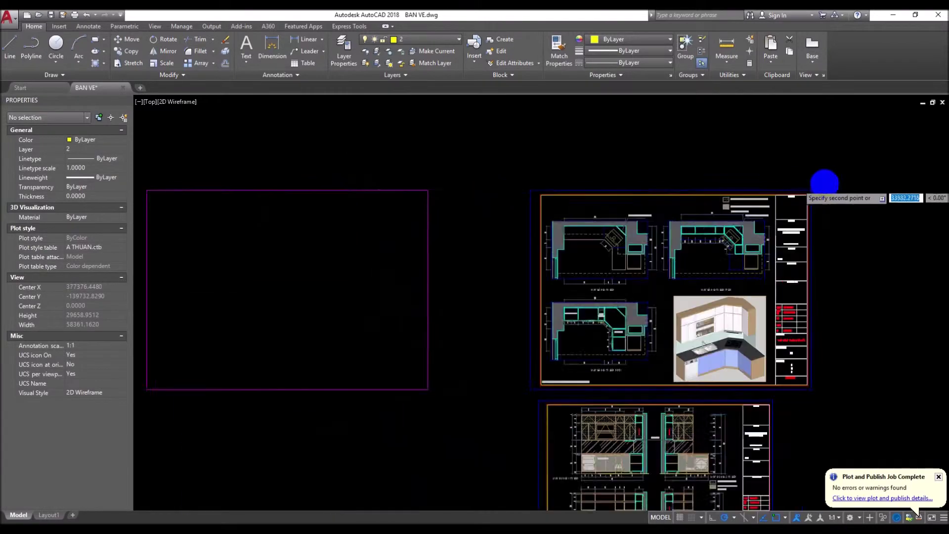
scroll(810, 190, "up", 6)
scroll(730, 203, "down", 6)
scroll(727, 197, "down", 5)
left_click(515, 258)
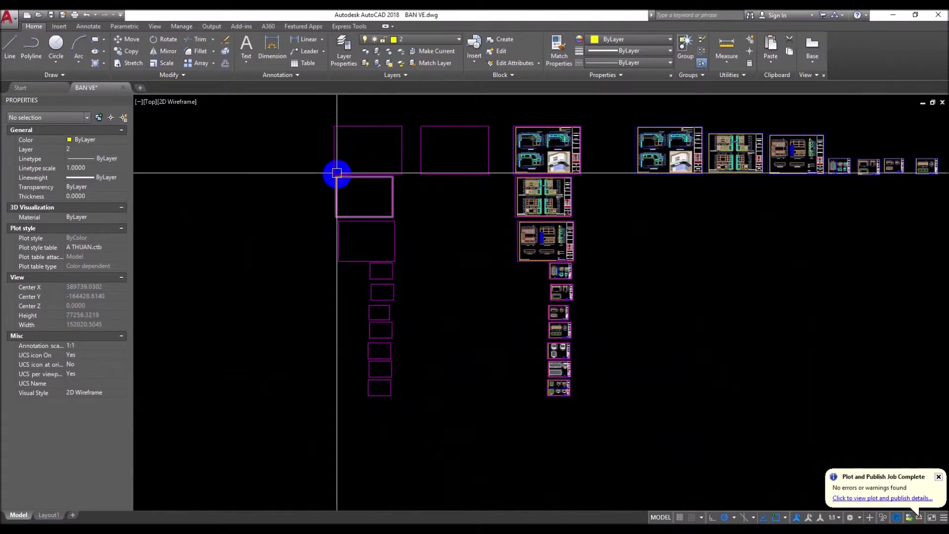
- Check the top-left frame rectangle, clear the selection, and open the Layer Properties Manager
left_click(336, 173)
key("Escape")
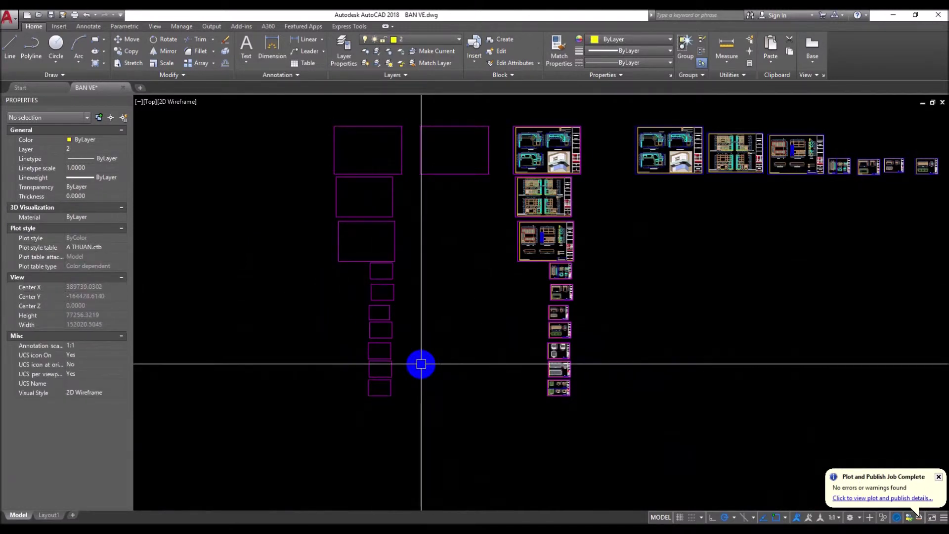
type("LA")
key("Return")
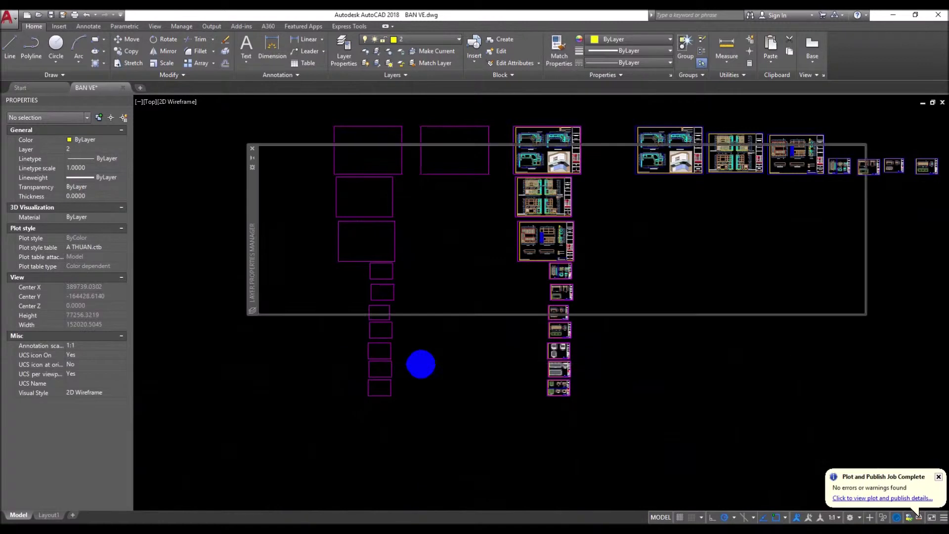
- Enlarge the layer manager and inspect layer 0 IN and its plot setting
mouse_move(541, 311)
left_mouse_down()
mouse_move(526, 318)
mouse_move(521, 508)
left_mouse_up()
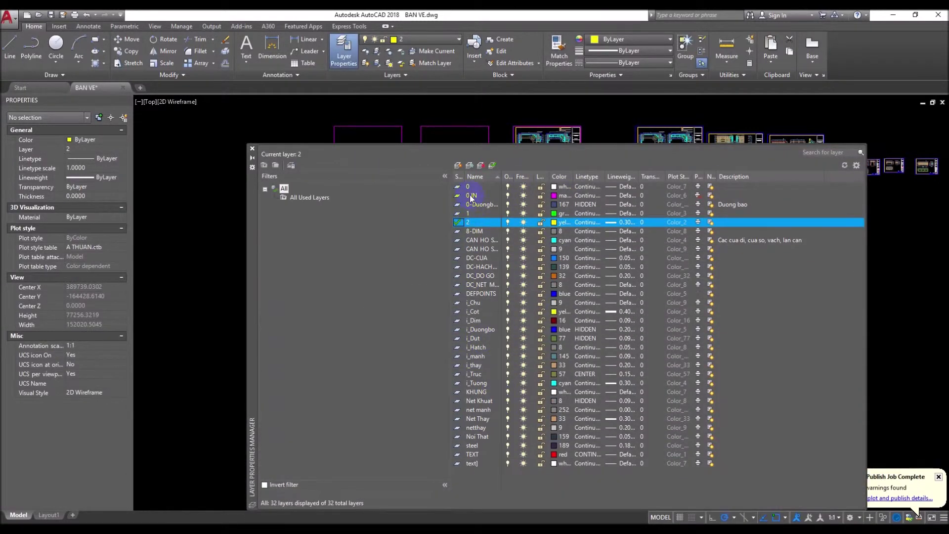
double_click(469, 195)
left_click(697, 195)
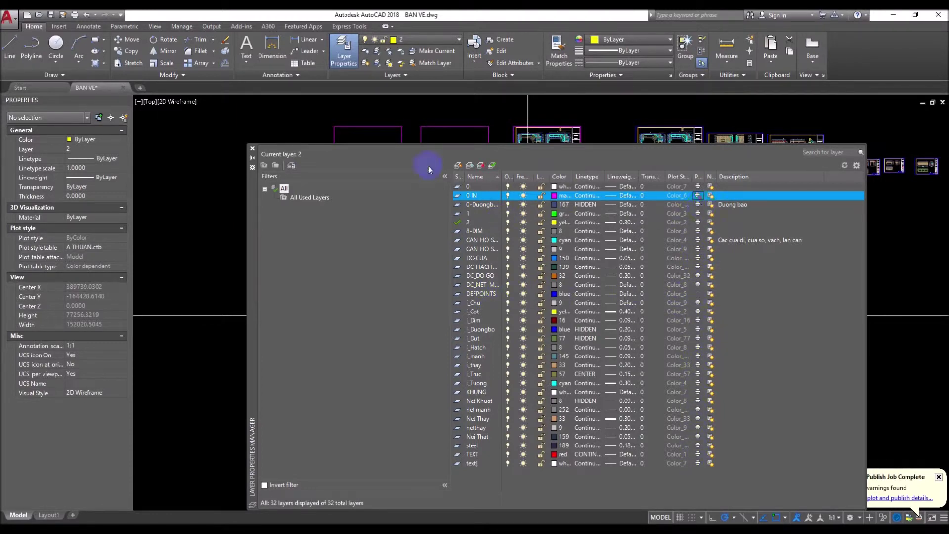
left_click(299, 317)
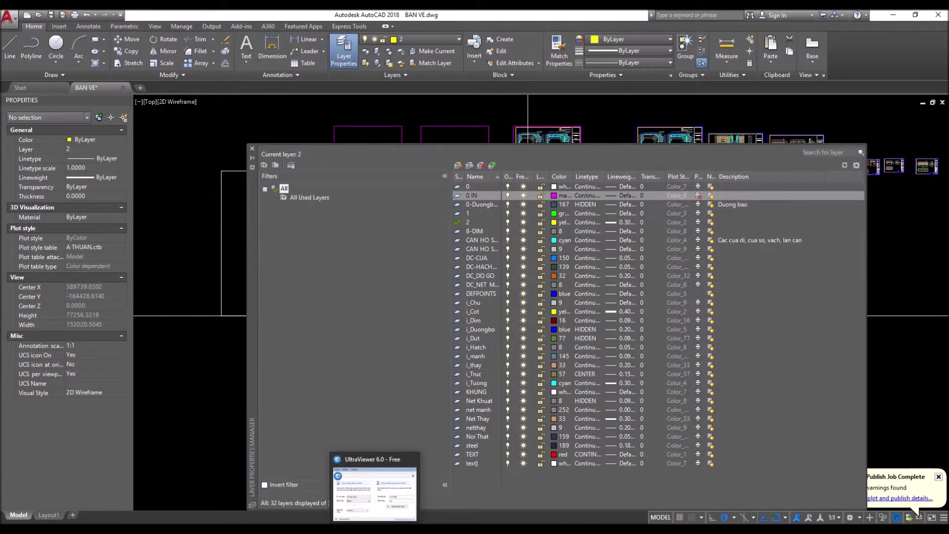
left_click(228, 176)
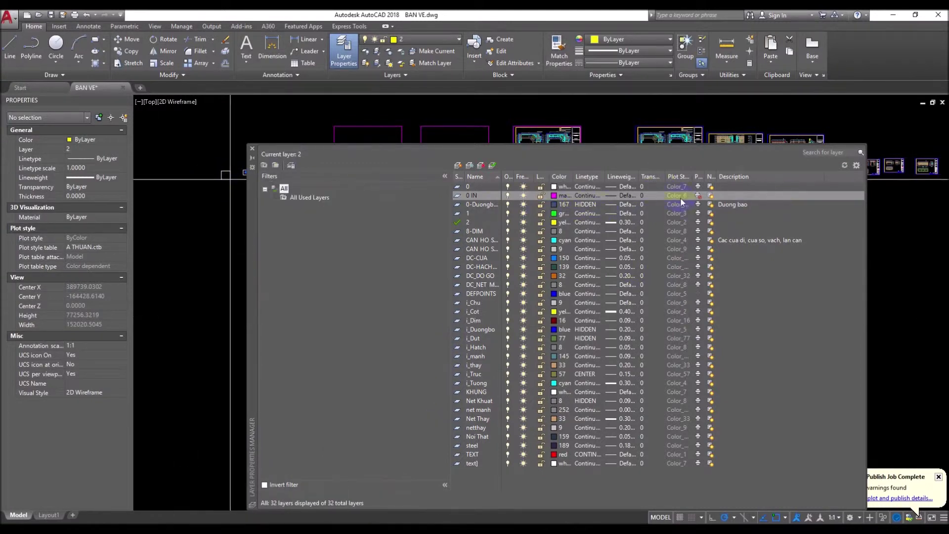
- Attempt to change layer 0 IN, dismiss the active-command errors, then close the manager
left_click(696, 196)
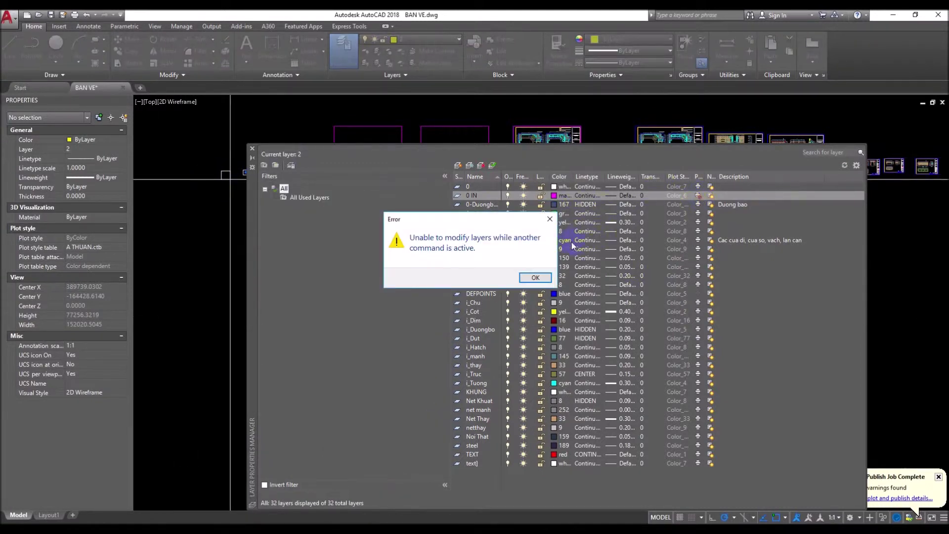
left_click(549, 219)
left_click(697, 196)
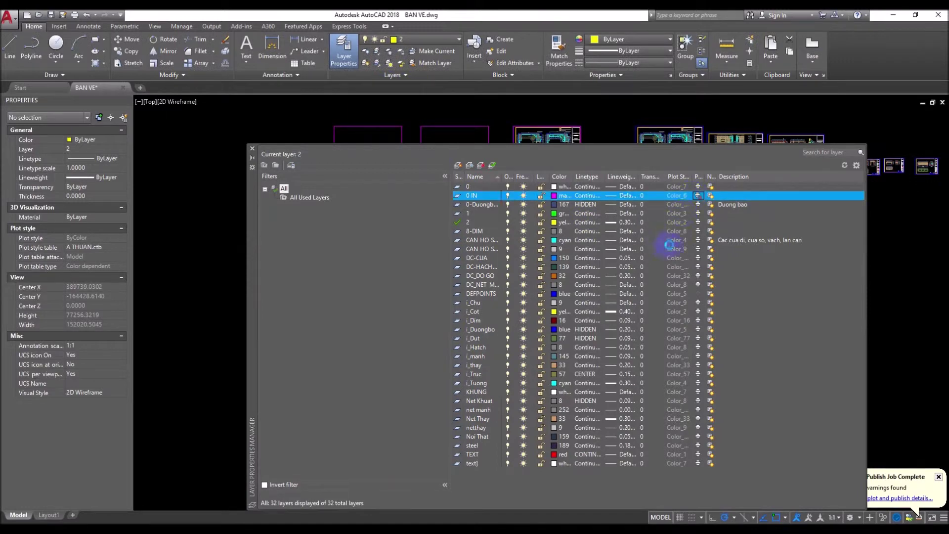
left_click(550, 219)
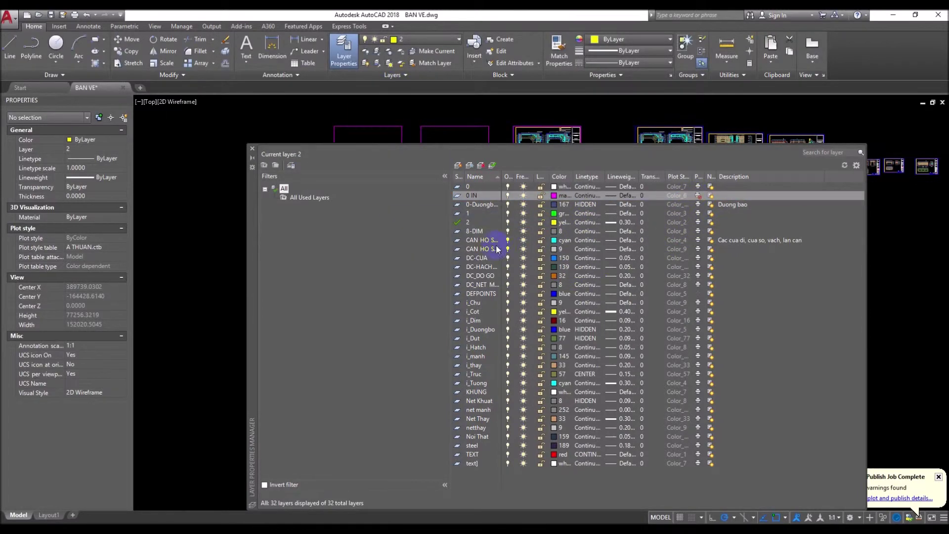
left_click(251, 149)
middle_click_drag(514, 256, 464, 286)
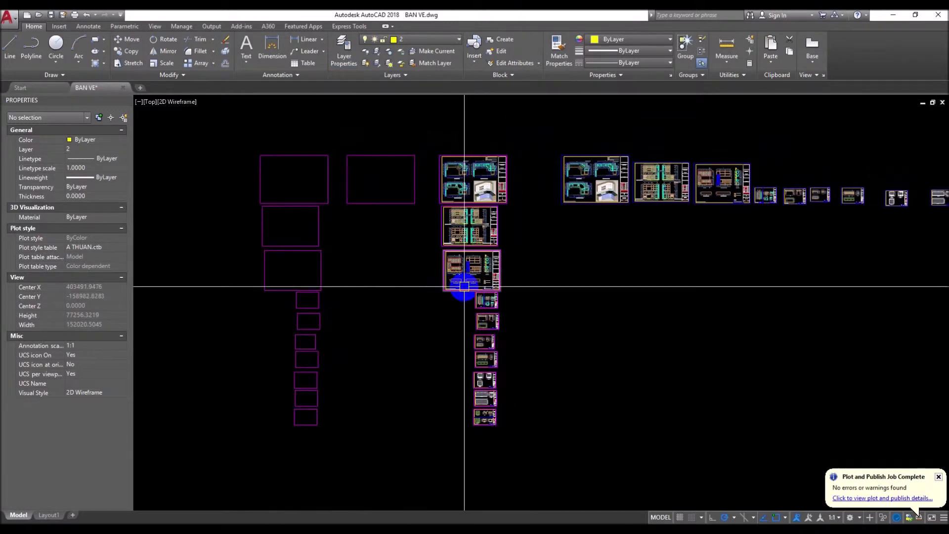
- Set the TPL batch plot's frame layer to 0 IN and start plotting
type("Mp")
key("Return")
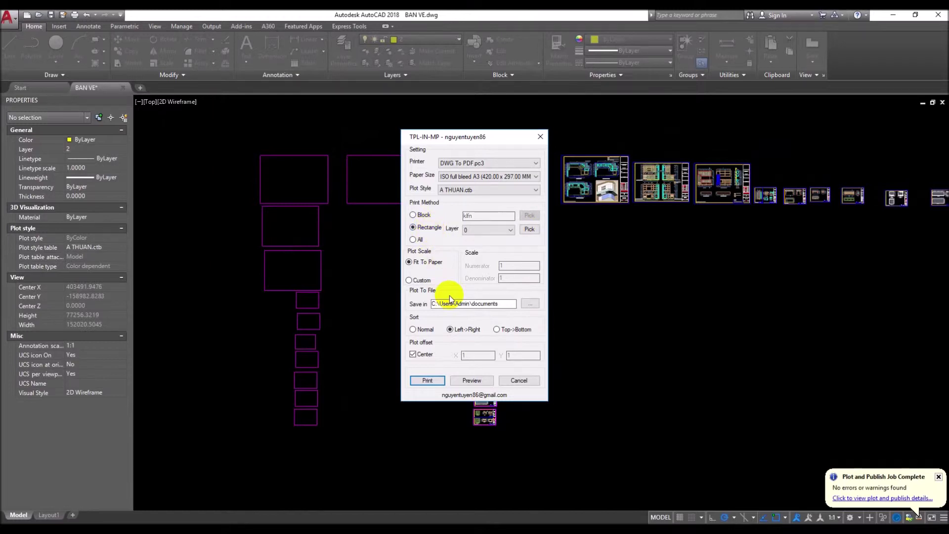
left_click(529, 230)
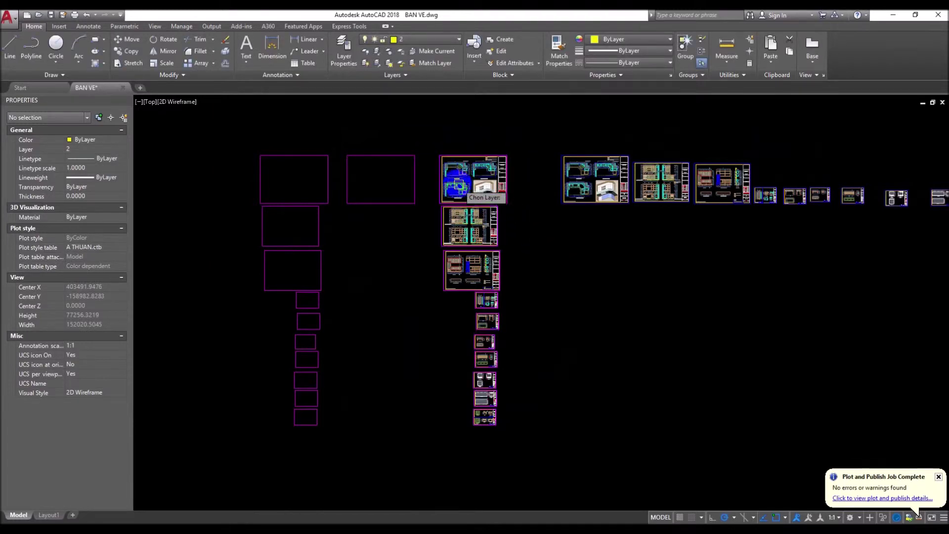
scroll(441, 177, "up", 2)
left_click(436, 174)
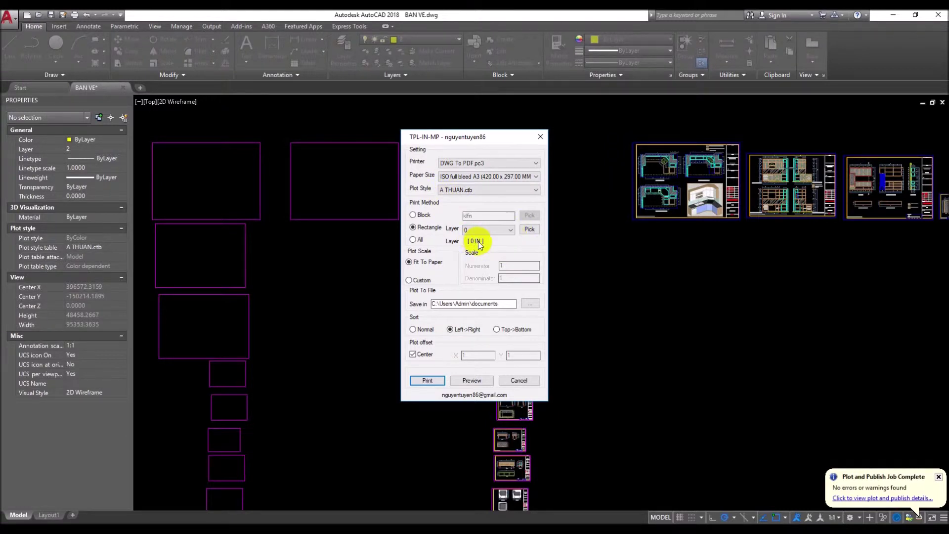
left_click(511, 231)
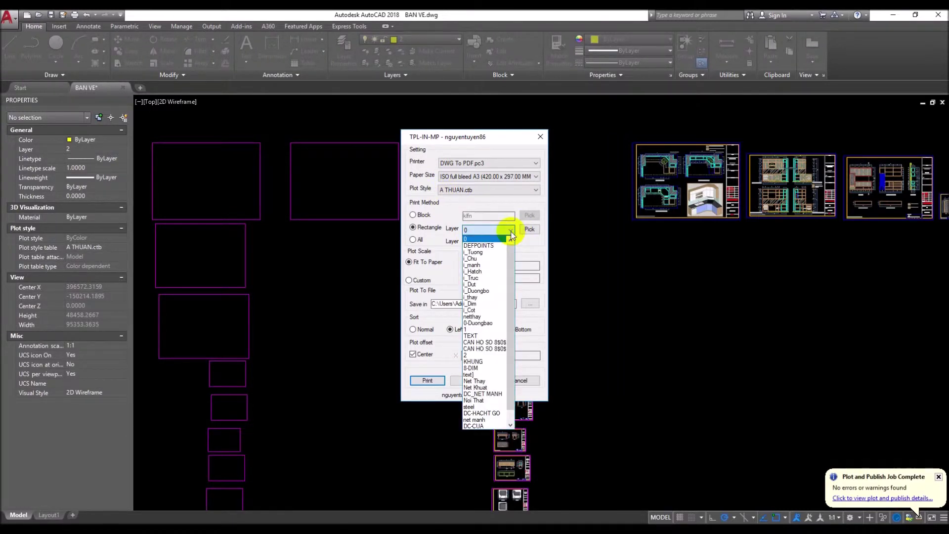
scroll(496, 397, "down", 1)
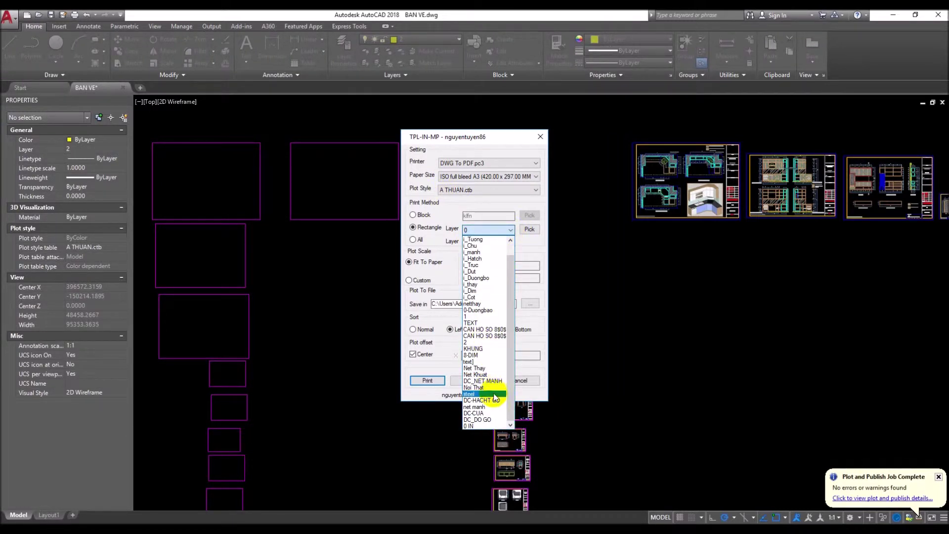
left_click(471, 426)
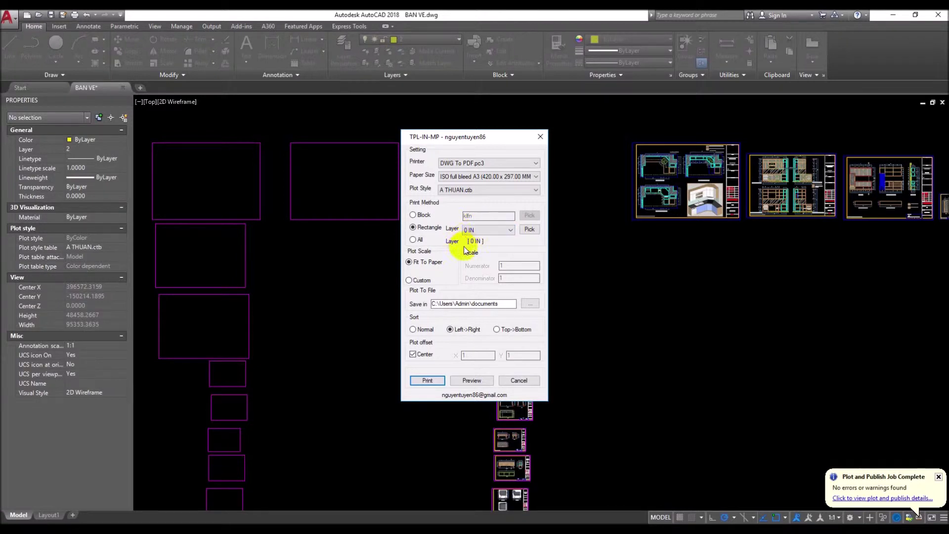
left_click(428, 381)
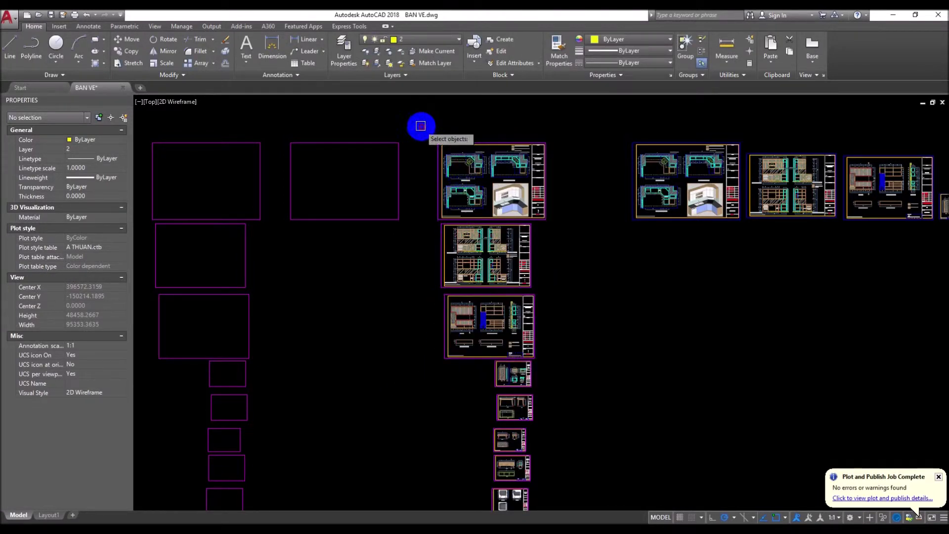
- Window-select the central sheet frames for plotting, then cancel the object selection
scroll(421, 126, "down", 5)
left_click(460, 144)
left_click(525, 366)
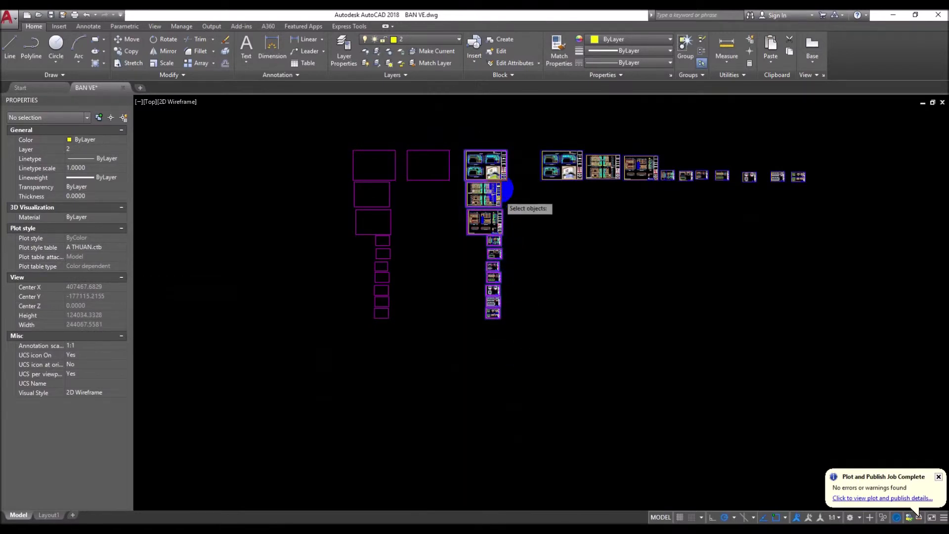
scroll(505, 189, "up", 5)
scroll(512, 307, "up", 3)
scroll(512, 307, "down", 2)
key("Escape")
- Draw a rectangle over part of the kitchen sheet with RE
type("REC")
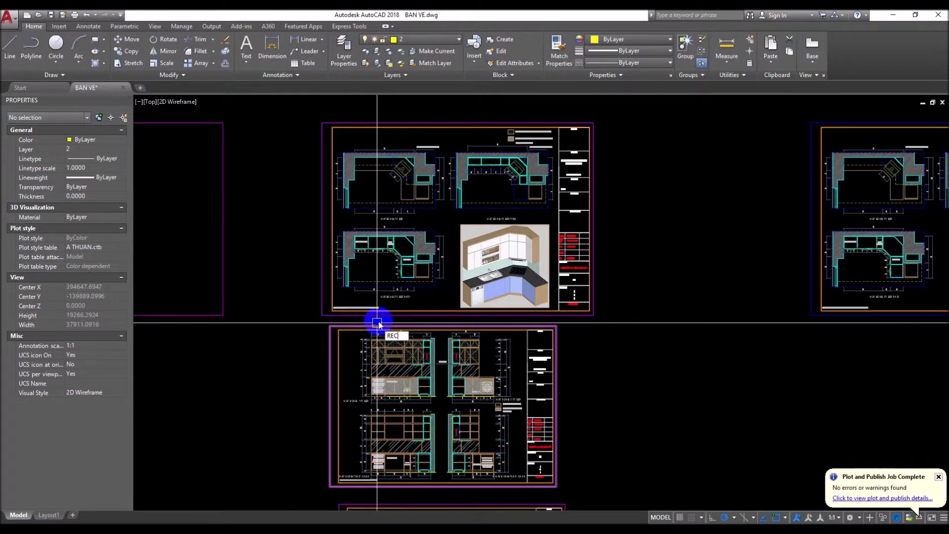
key("Return")
scroll(435, 227, "up", 3)
scroll(397, 210, "up", 1)
left_click(349, 219)
scroll(525, 322, "down", 2)
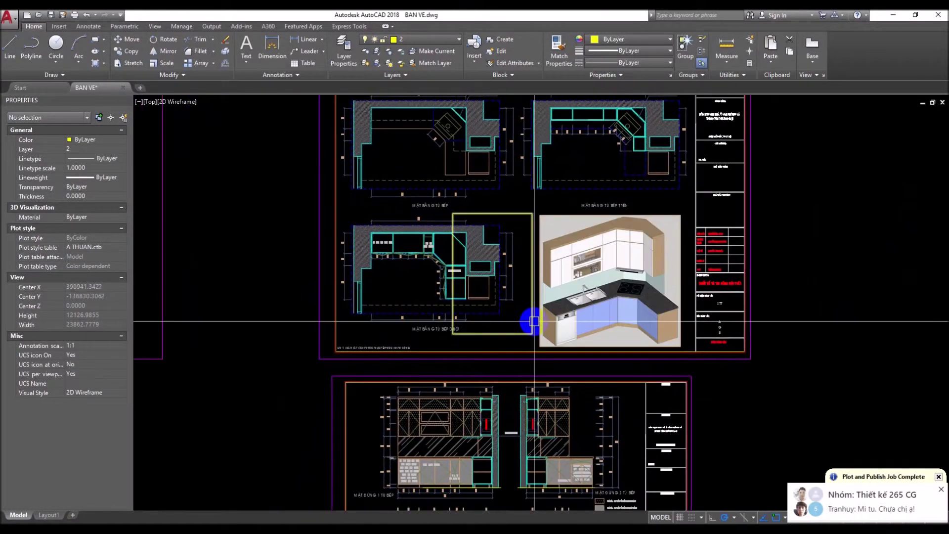
scroll(532, 324, "down", 2)
left_click(525, 321)
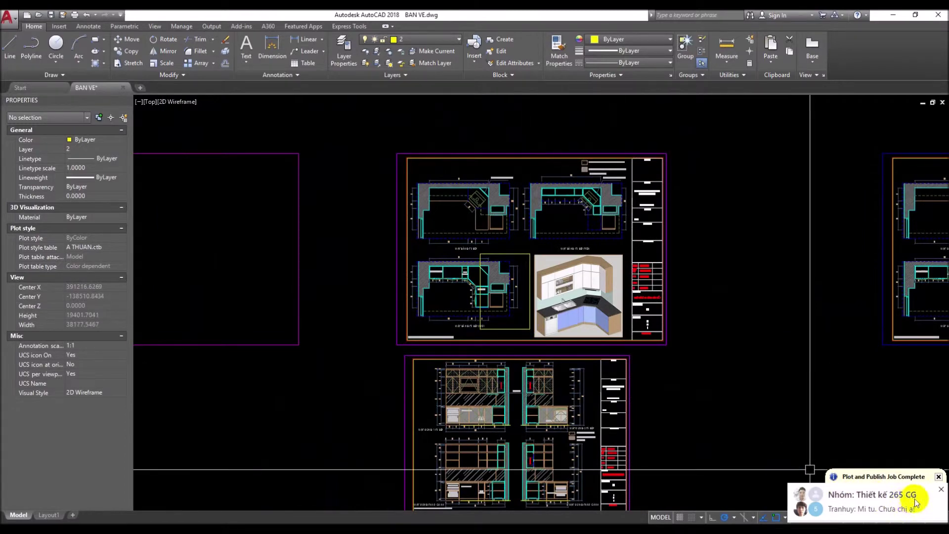
scroll(491, 269, "down", 1)
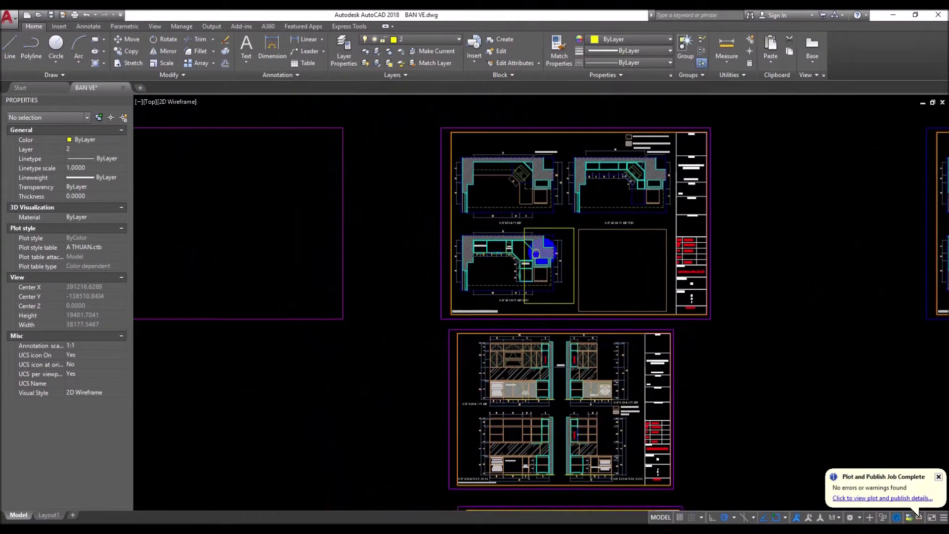
scroll(552, 243, "down", 3)
- Match the new rectangle's properties to a magenta title-block frame
type("MA")
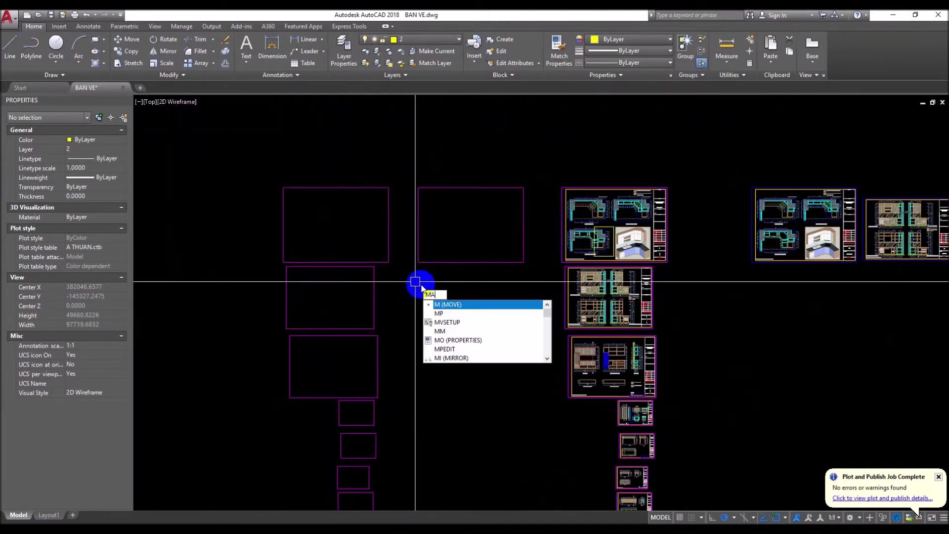
key("Return")
left_click(391, 254)
scroll(612, 250, "up", 4)
left_click(607, 261)
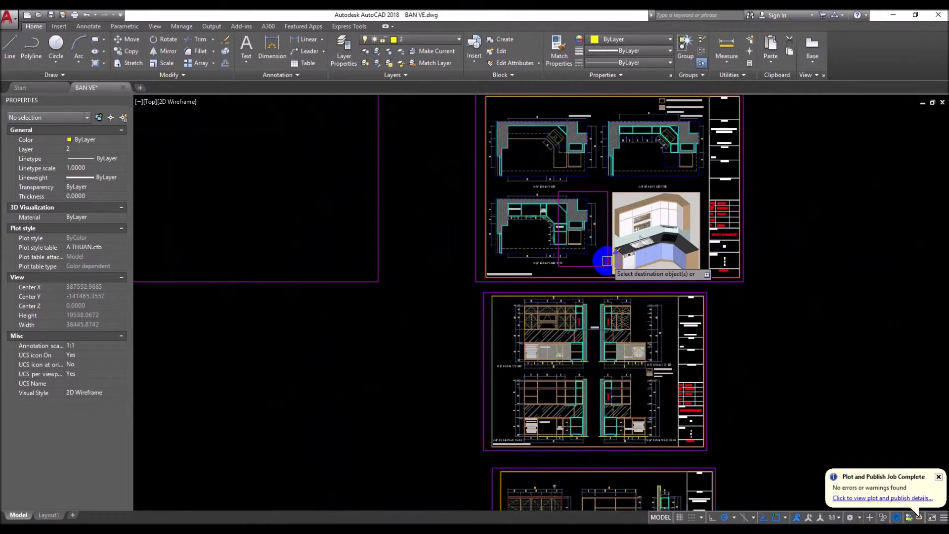
- Window-select the ten left-column frame rectangles, then clear the selection
scroll(605, 266, "down", 1)
scroll(631, 300, "down", 3)
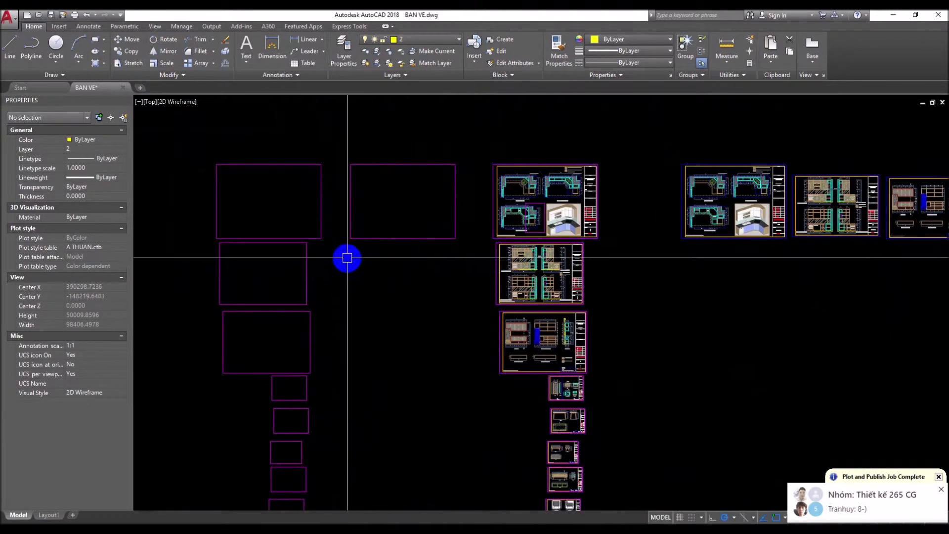
middle_click_drag(354, 262, 478, 212)
scroll(365, 321, "down", 2)
left_click(421, 141)
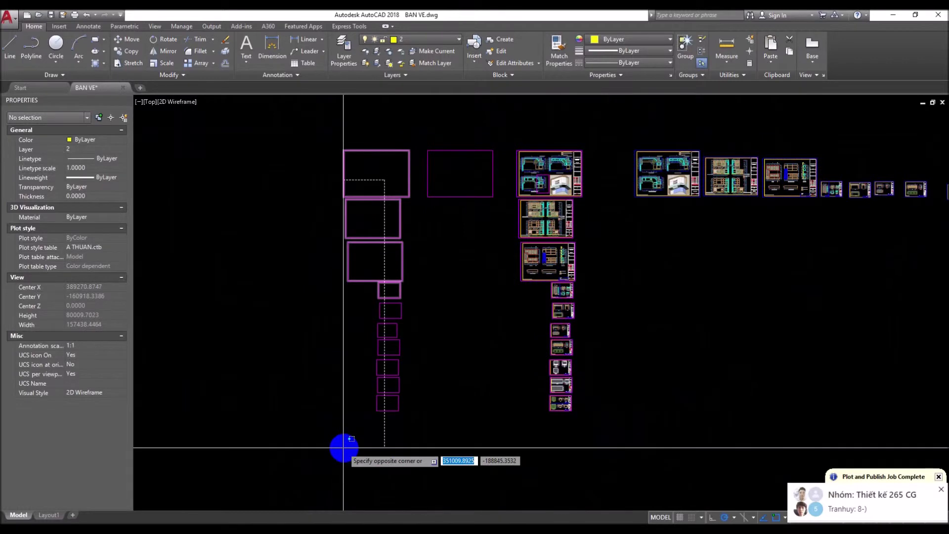
left_click(342, 445)
middle_click_drag(608, 260, 542, 293)
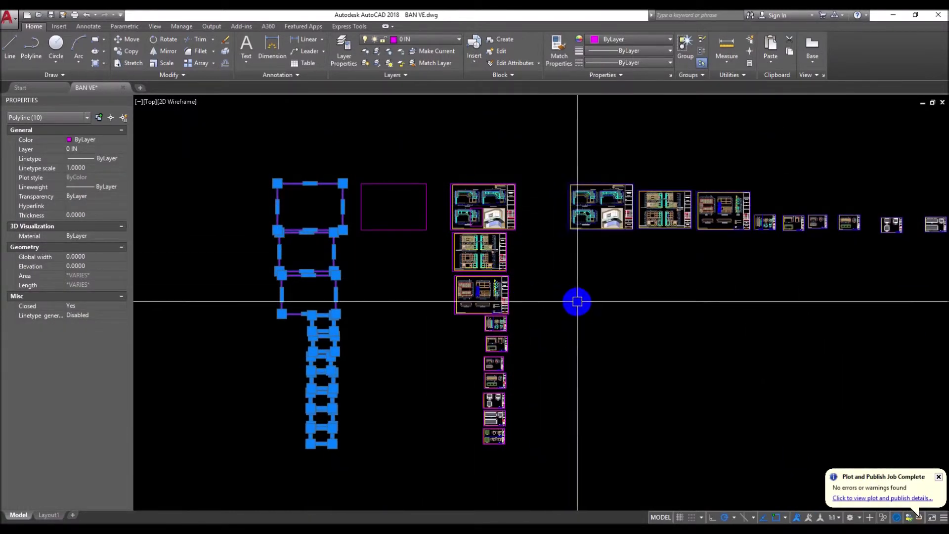
scroll(469, 216, "up", 4)
scroll(478, 211, "down", 5)
key("Escape")
- Move a small frame polyline, leaving it in its original place
middle_click_drag(483, 261, 489, 240)
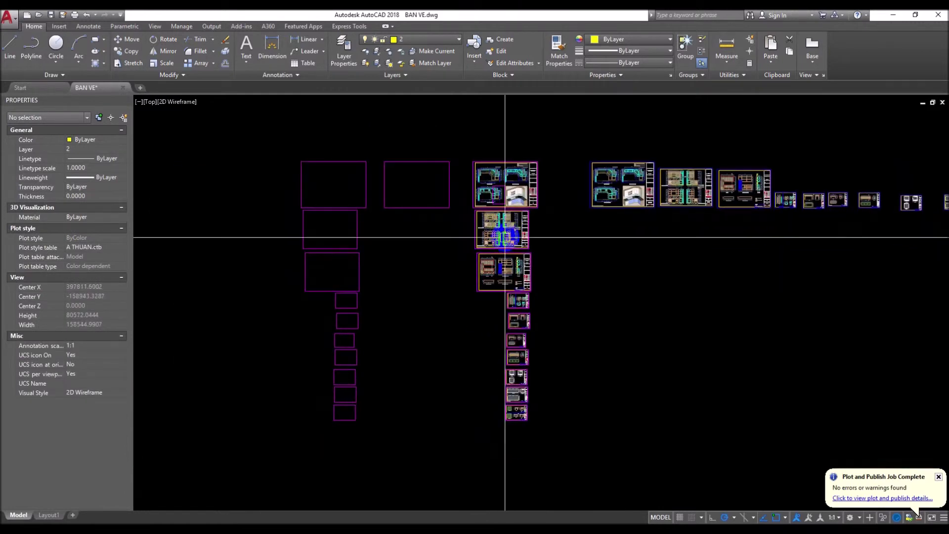
scroll(505, 239, "up", 4)
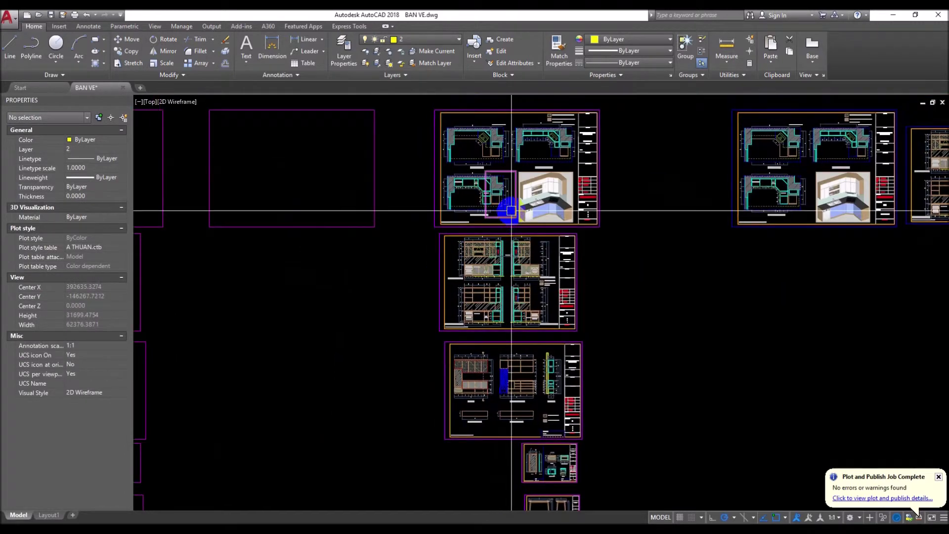
left_click(507, 218)
key("m")
key("space")
left_click(508, 207)
scroll(554, 233, "down", 4)
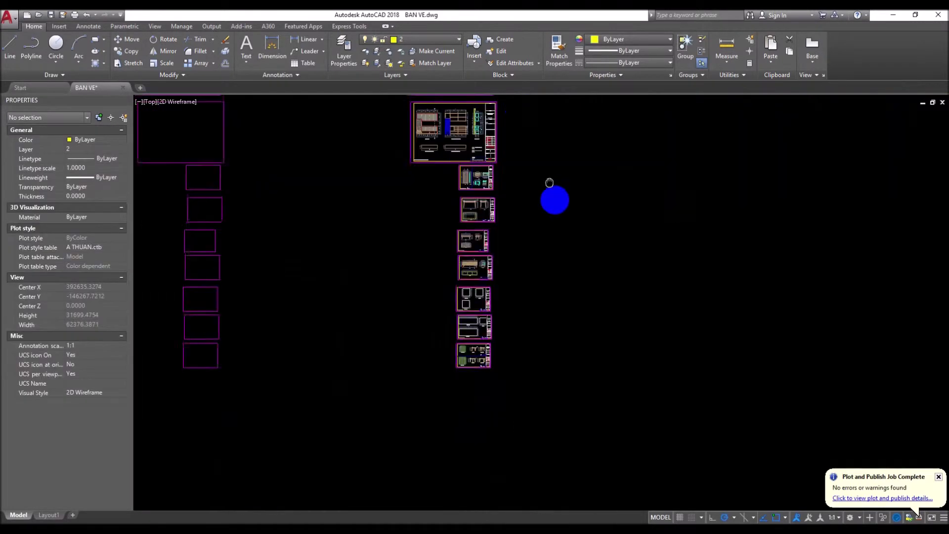
scroll(538, 257, "up", 2)
left_click(532, 253)
scroll(519, 222, "up", 4)
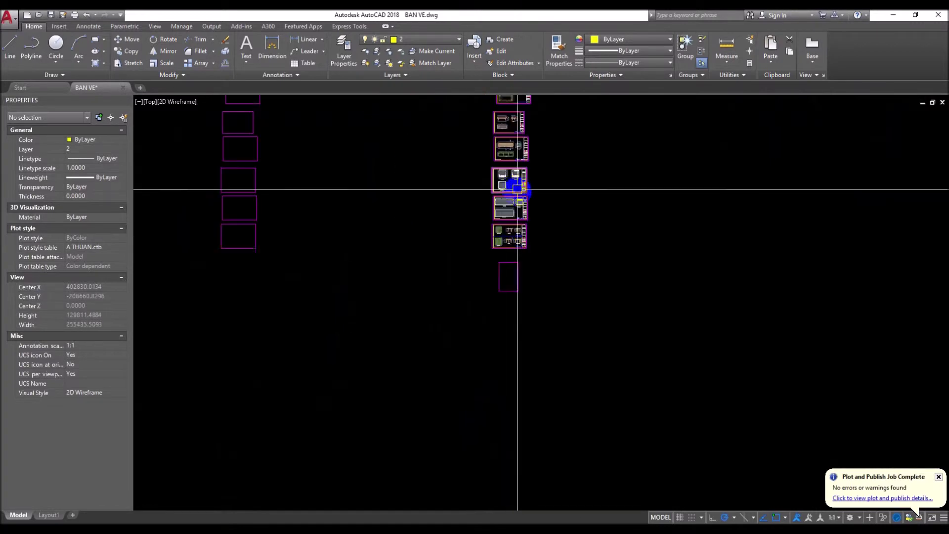
scroll(566, 227, "down", 2)
scroll(532, 346, "down", 2)
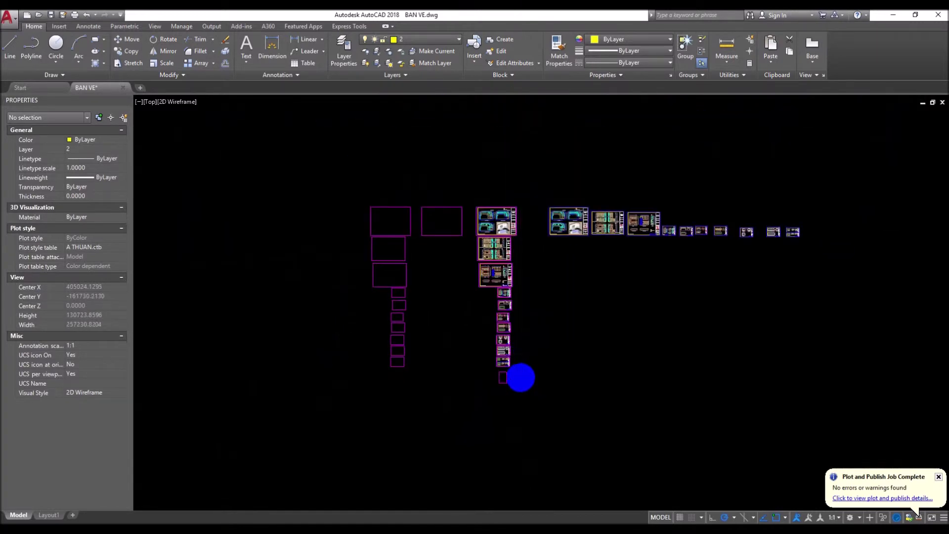
scroll(521, 377, "up", 2)
- Abandon a copy of the small frame below the column and relaunch the MP batch plot
left_click(485, 380)
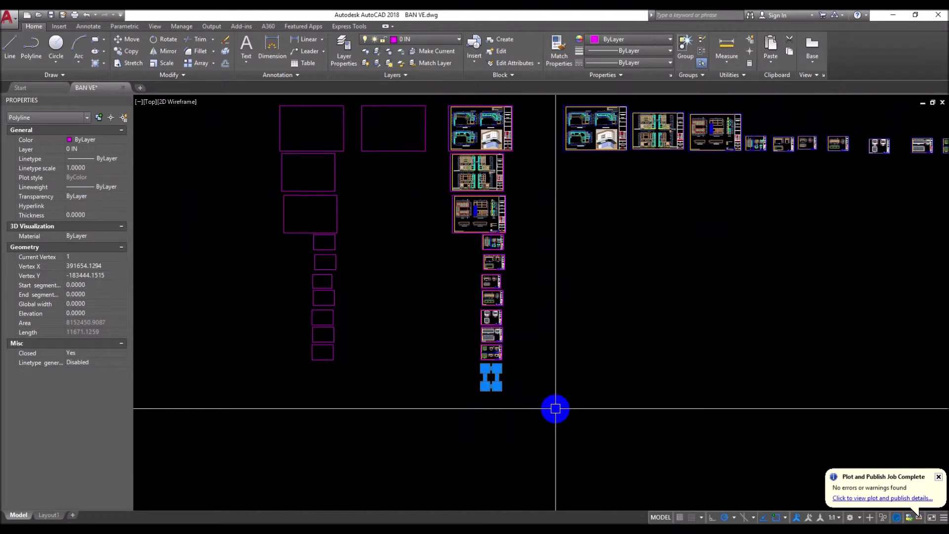
type("CO")
key("Return")
left_click(538, 393)
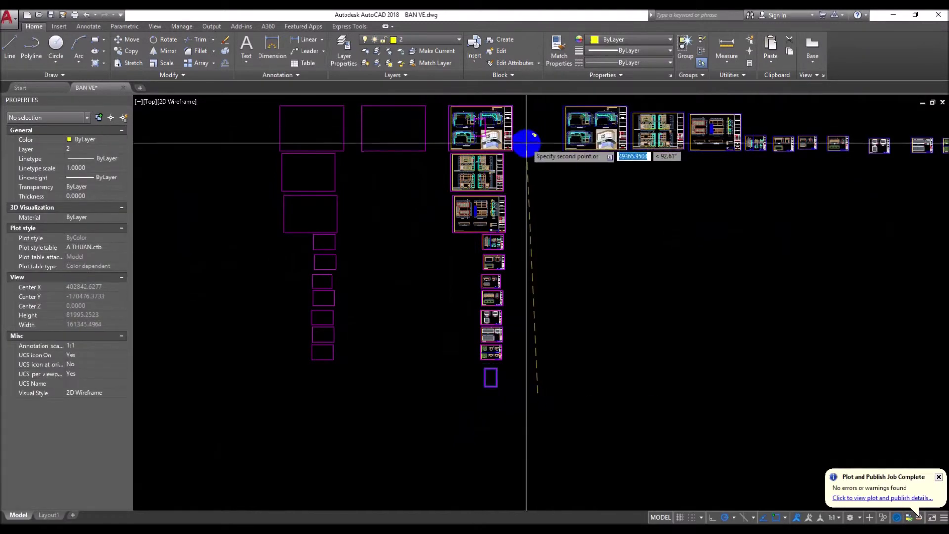
key("Escape")
key("Return")
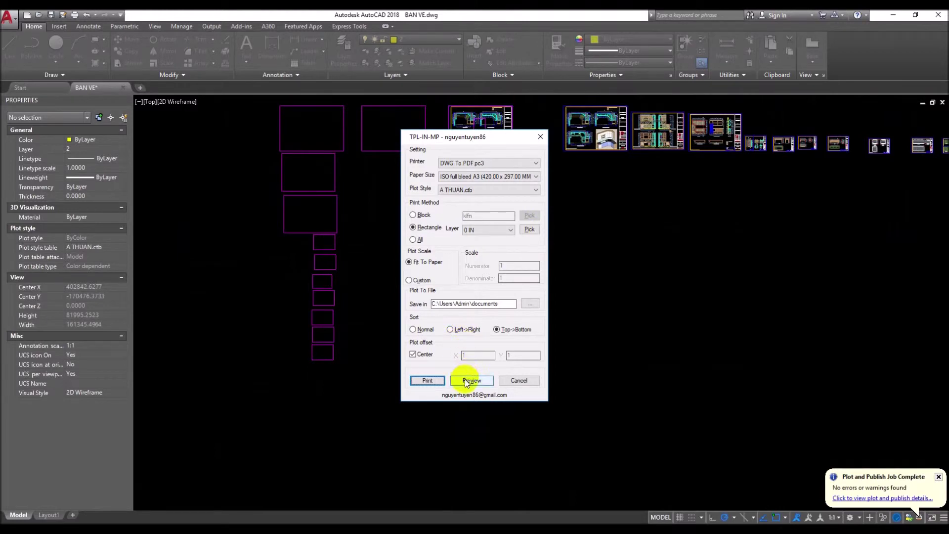
- Preview the plot of the first title-block sheet by window-selecting it
left_click(466, 380)
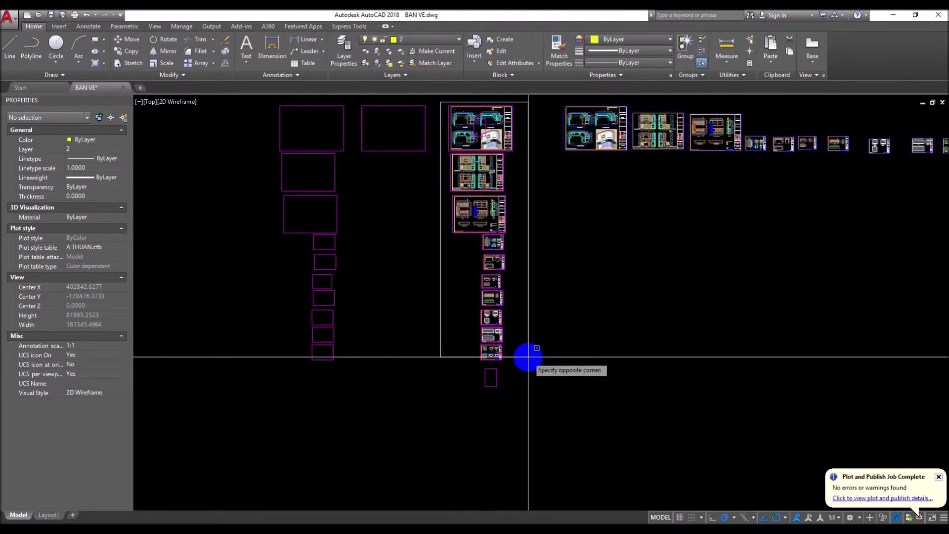
scroll(487, 105, "up", 4)
scroll(487, 106, "up", 2)
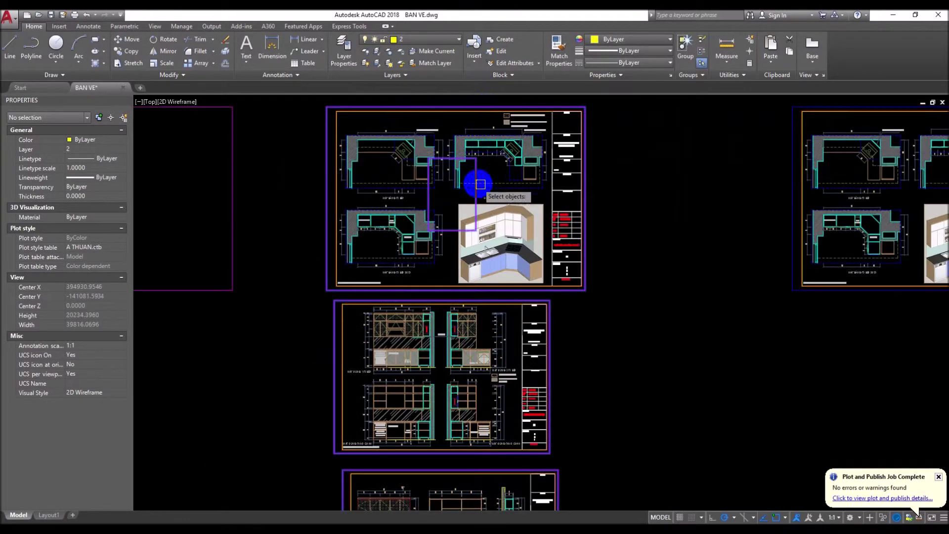
left_click(483, 102)
left_click(529, 191)
key("Return")
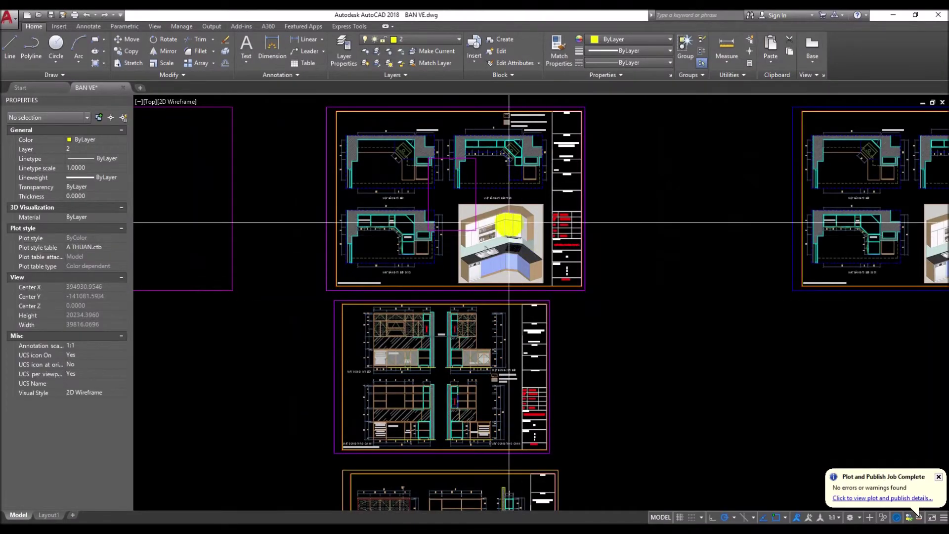
left_click(475, 194)
scroll(695, 363, "down", 2)
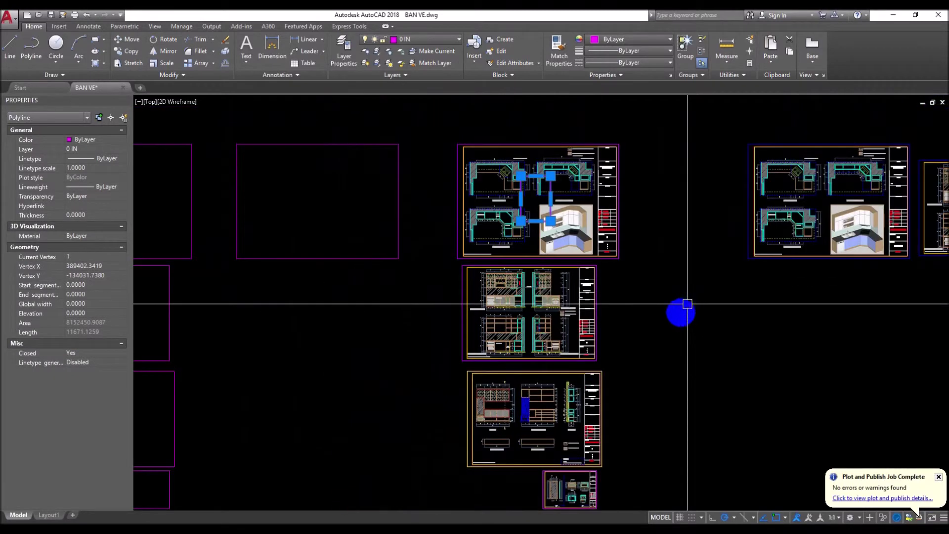
key("Escape")
- Delete the stray small frame below the sheet column after checking its layer
scroll(611, 243, "down", 2)
scroll(599, 440, "down", 2)
scroll(570, 339, "up", 2)
scroll(583, 362, "down", 2)
scroll(561, 324, "down", 2)
left_click(549, 415)
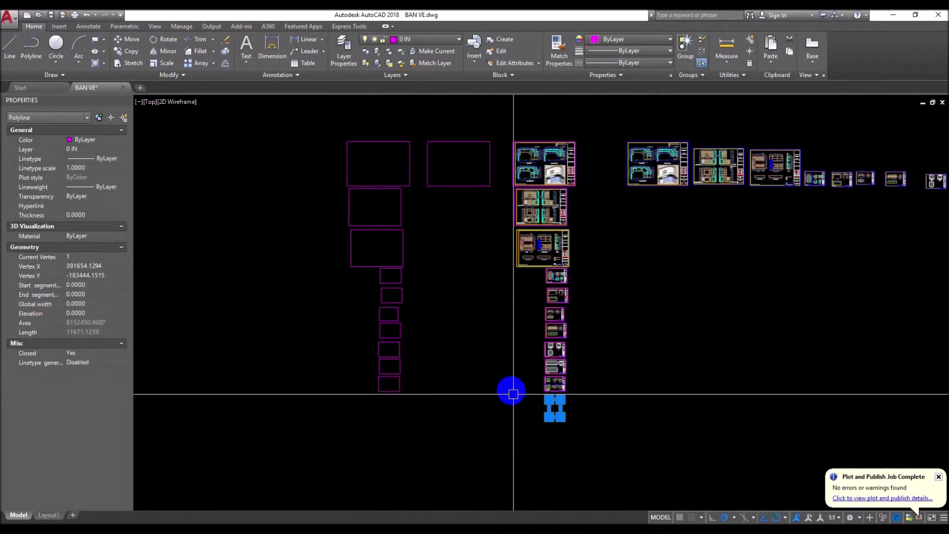
left_click(432, 42)
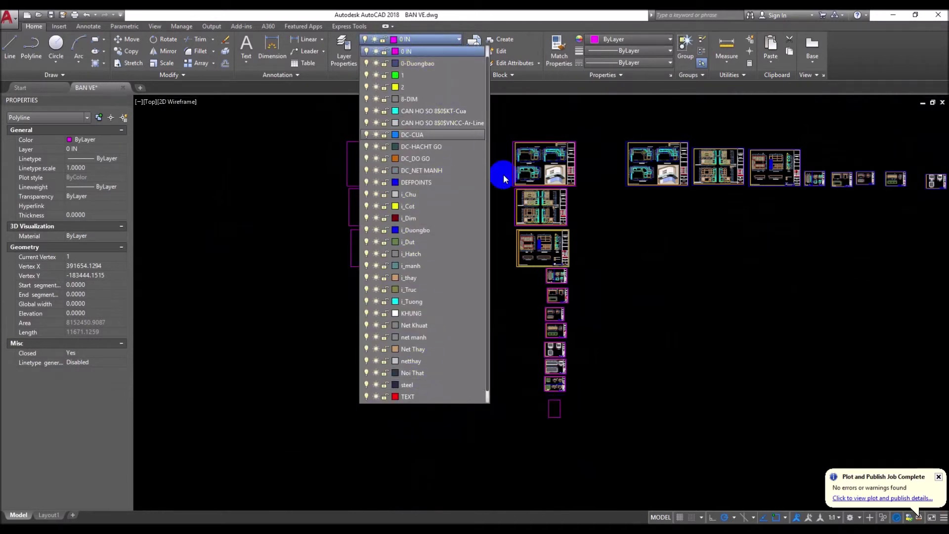
left_click(621, 303)
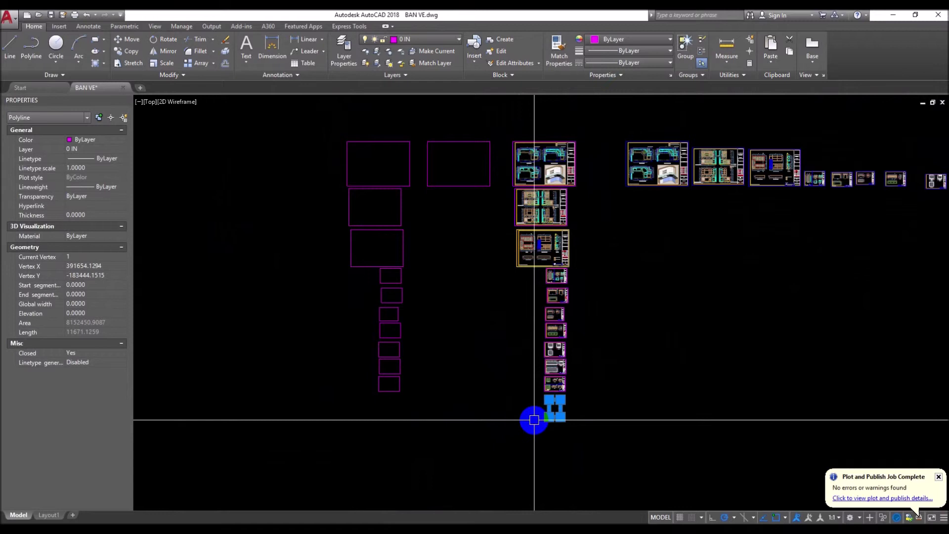
key("Delete")
middle_click_drag(540, 402, 435, 313)
type("MP")
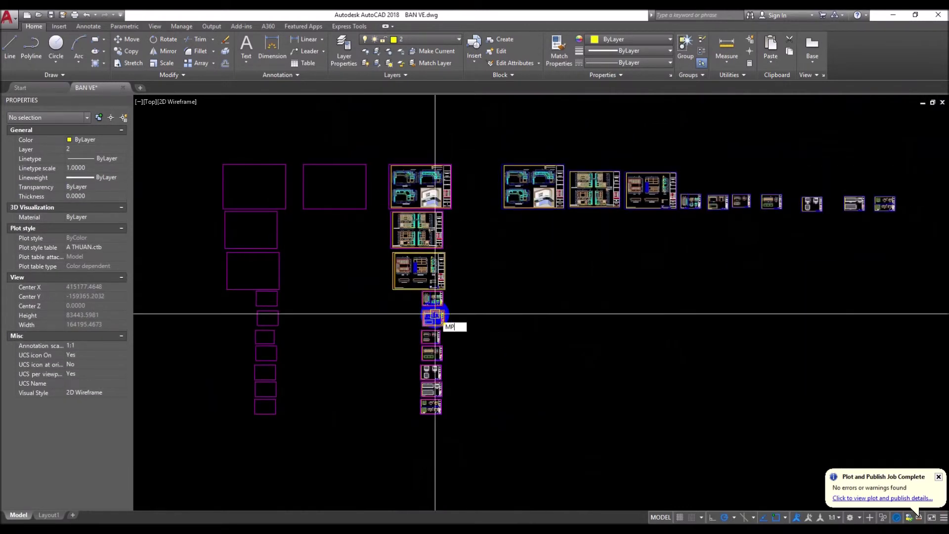
- Print every frame sheet in the central column to PDF through the MP batch plot
key("Return")
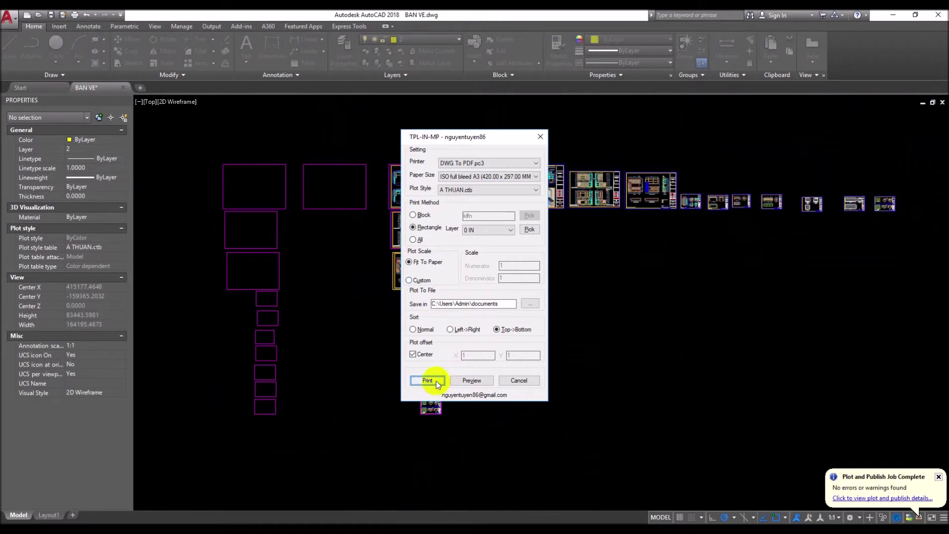
left_click(427, 380)
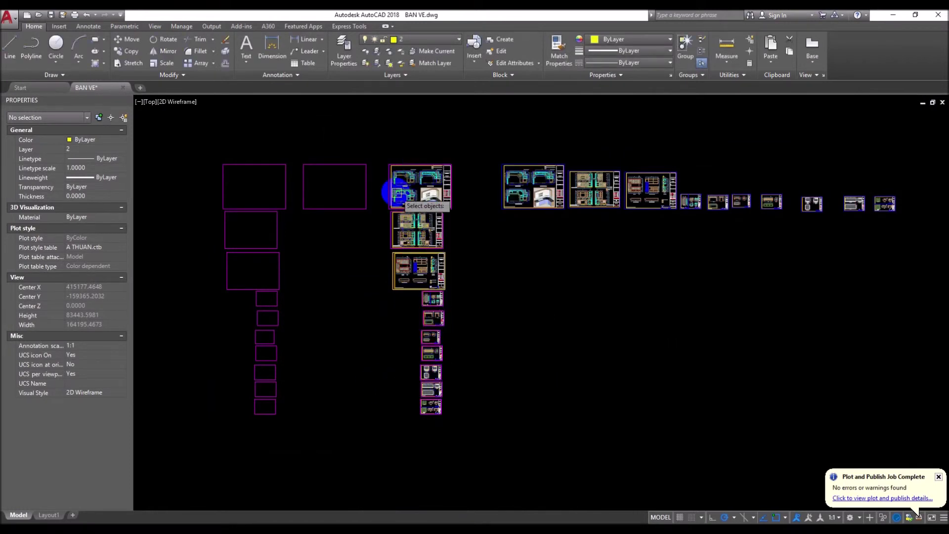
left_click(375, 141)
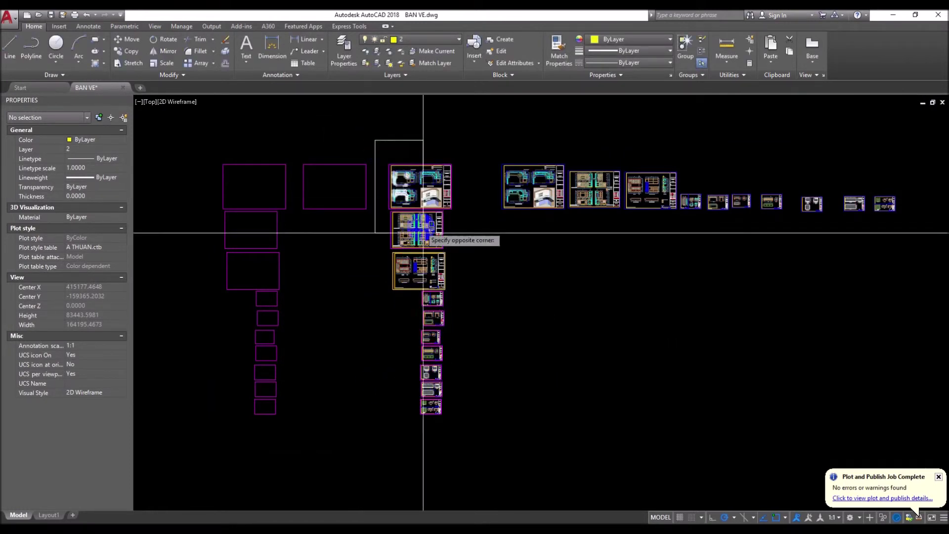
left_click(459, 432)
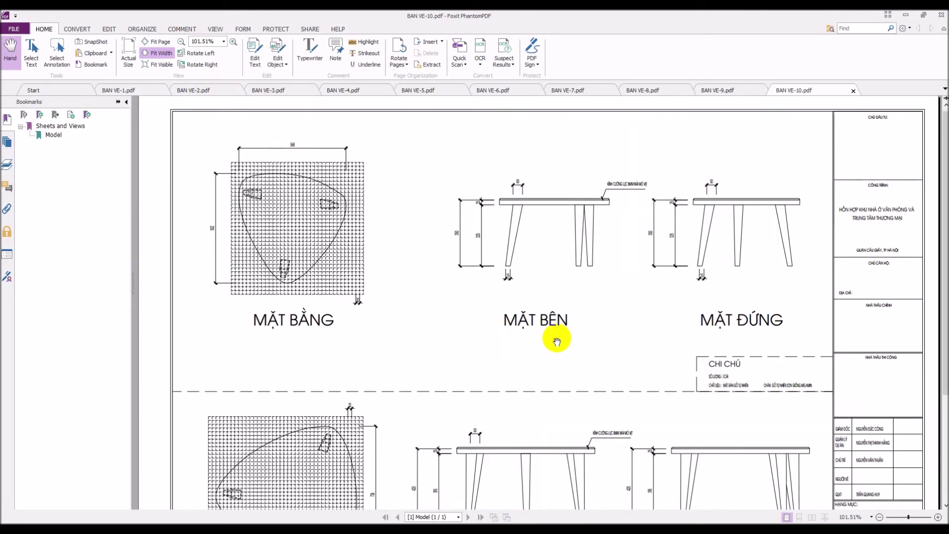
- Review each plotted sheet, BAN VE-1.pdf through BAN VE-10.pdf, in Foxit
left_click(138, 92)
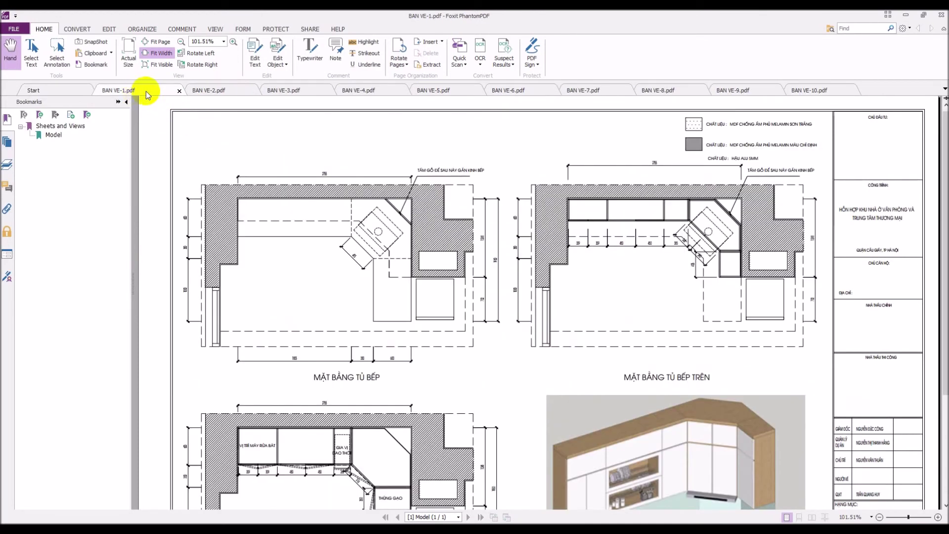
scroll(497, 290, "down", 5)
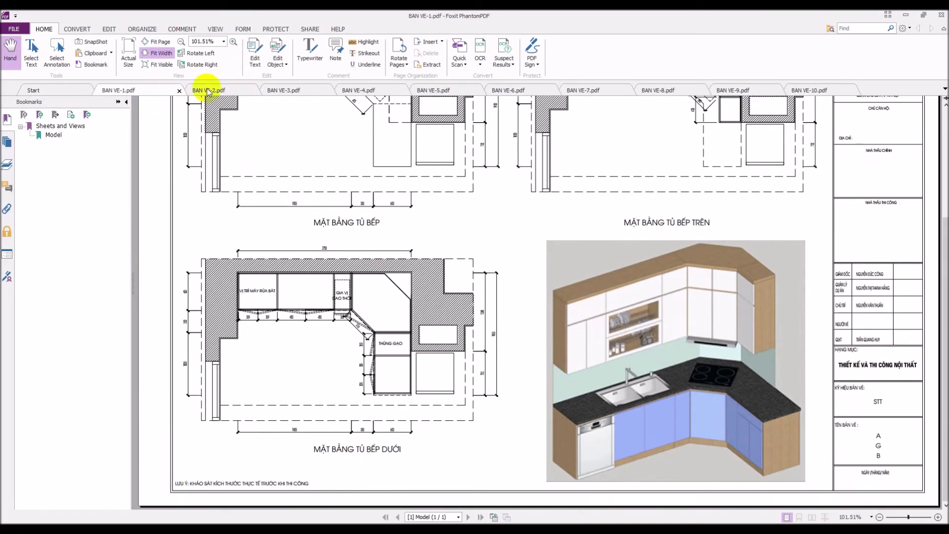
left_click(209, 92)
left_click(346, 91)
left_click(452, 94)
left_click(540, 91)
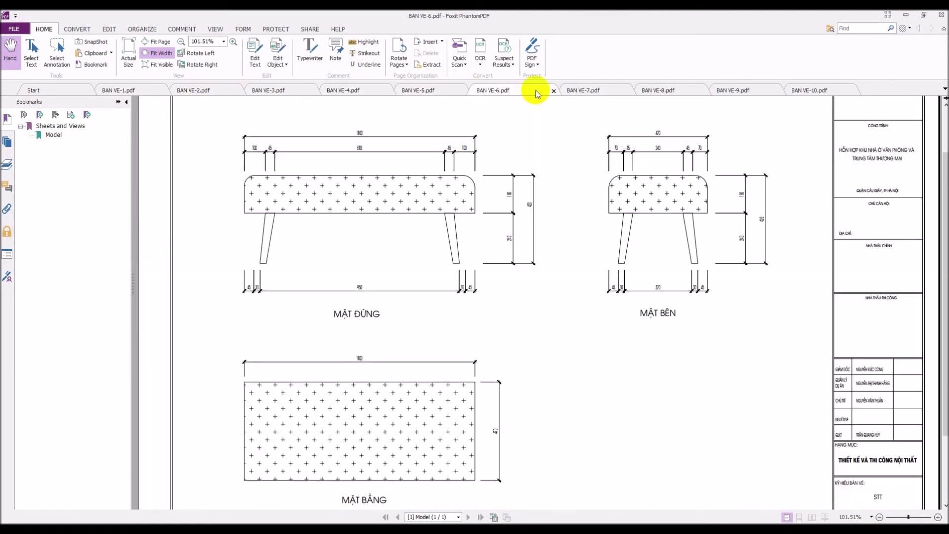
left_click(632, 91)
left_click(662, 92)
left_click(735, 97)
left_click(797, 102)
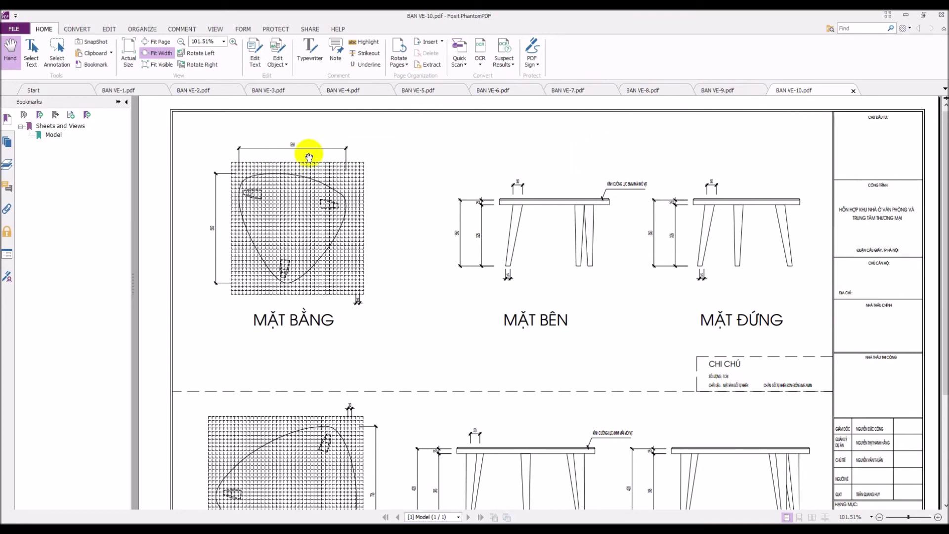
- Open the KLF06 CHU HUNG folder in File Explorer and select BAN VE-10
left_click(346, 497)
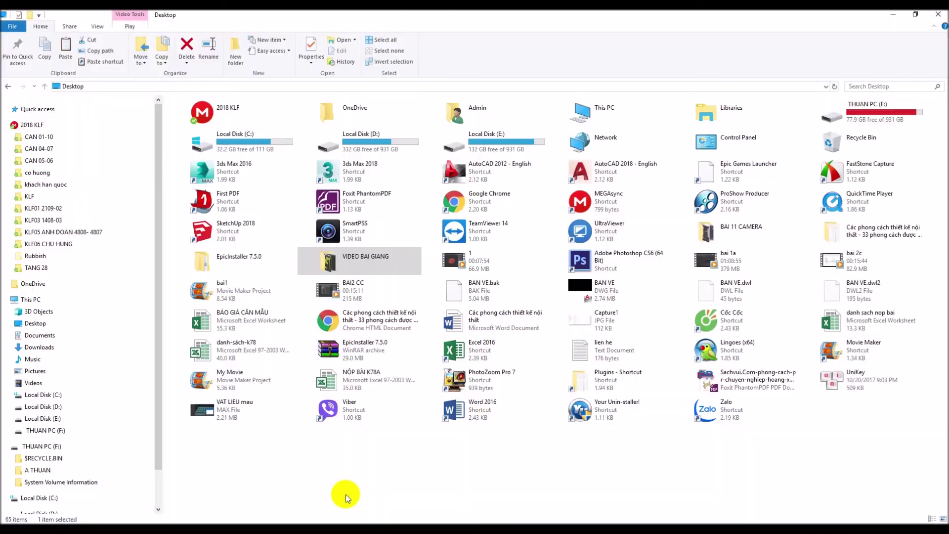
mouse_move(39, 148)
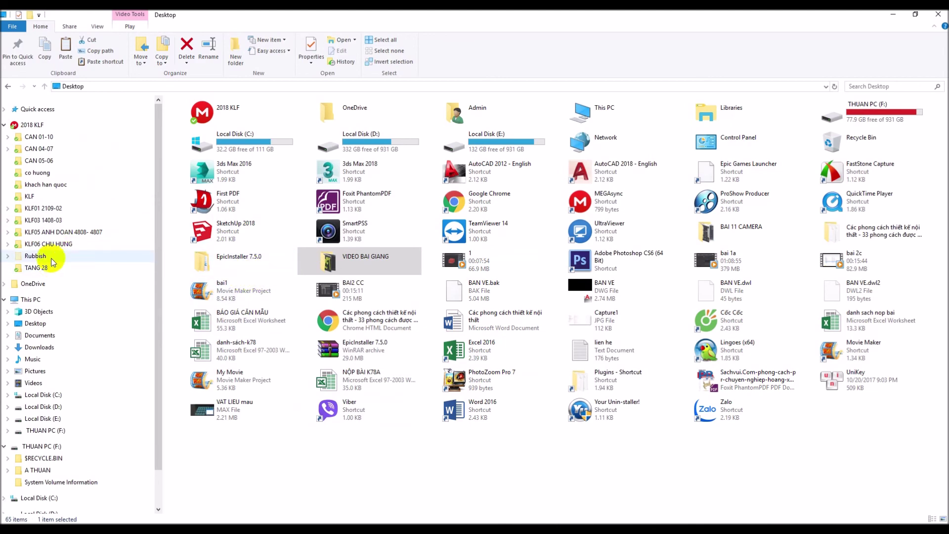
left_click(69, 247)
left_click(378, 135)
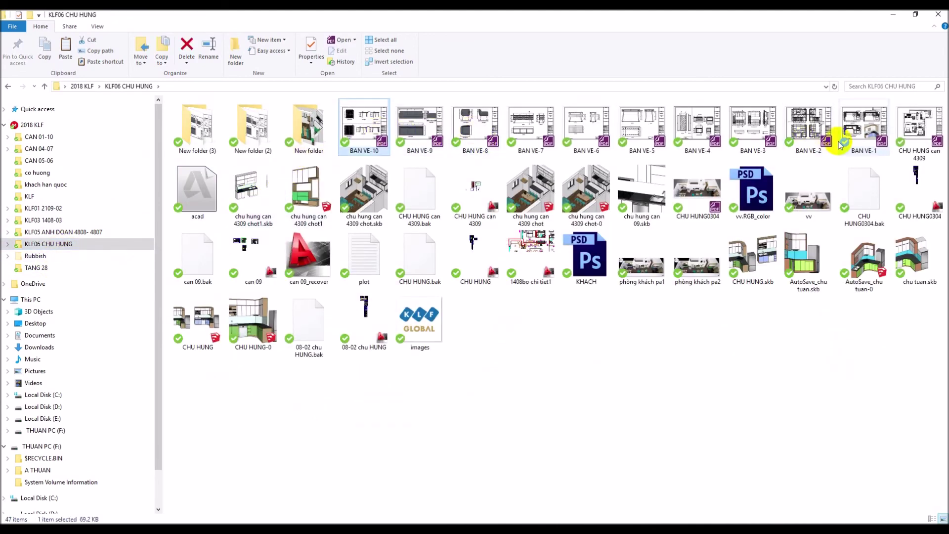